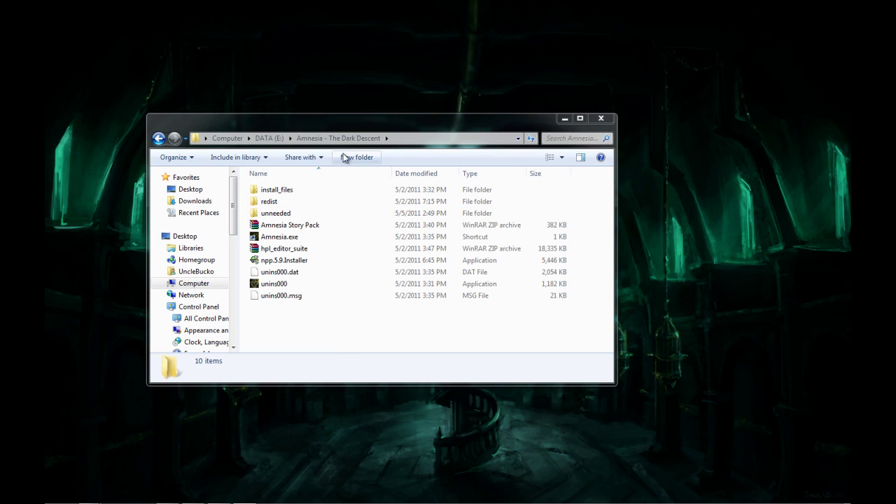
drag(315, 133, 345, 118)
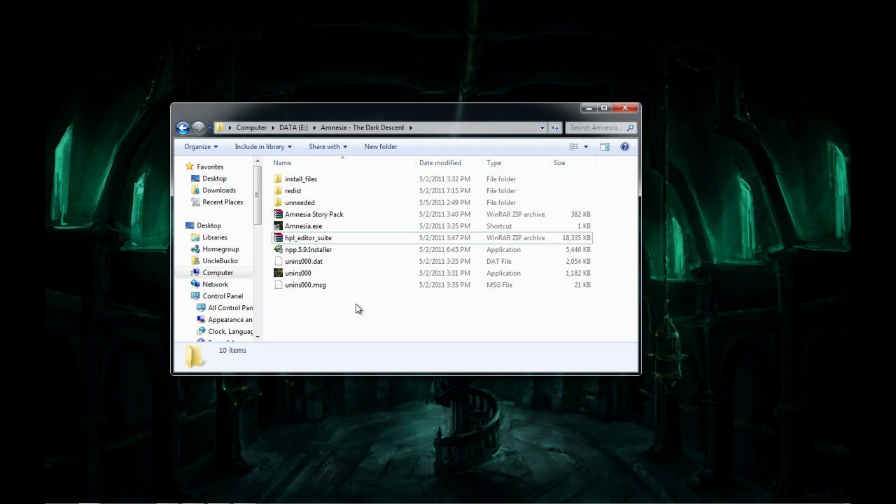
click(313, 218)
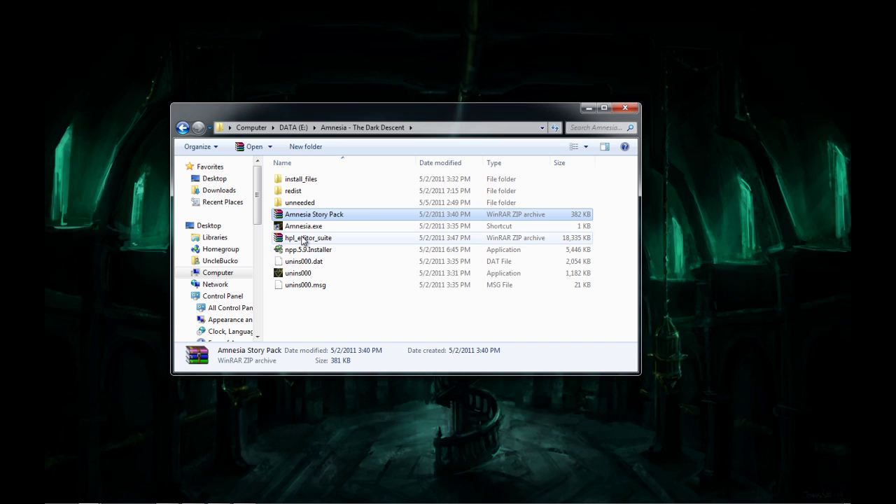
click(306, 238)
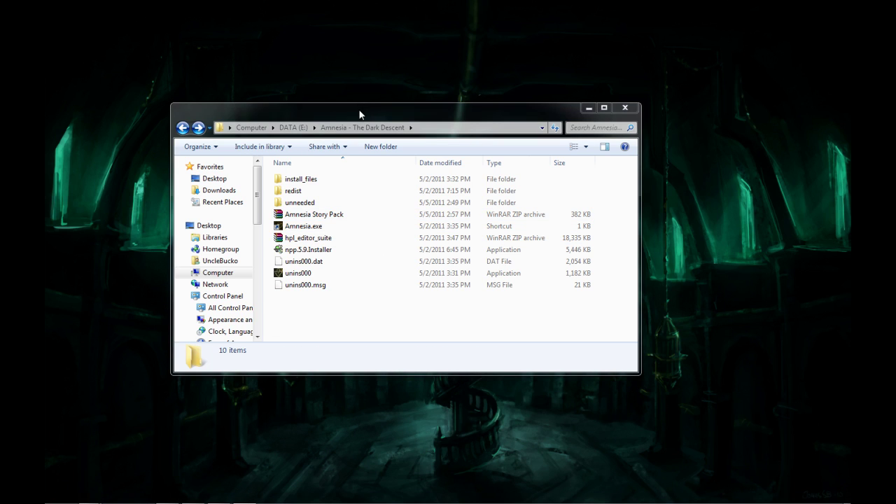
Step: Open the Amnesia Story Pack archive in WinRAR
drag(360, 120, 309, 77)
double_click(268, 175)
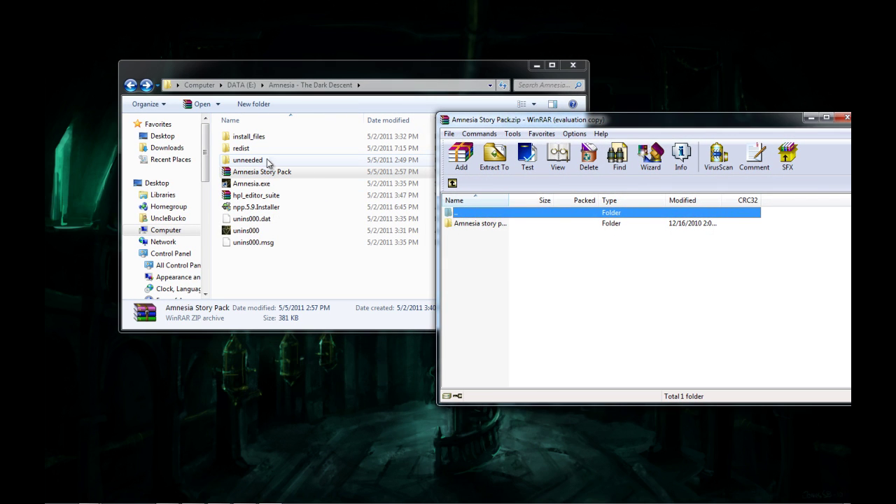
click(732, 213)
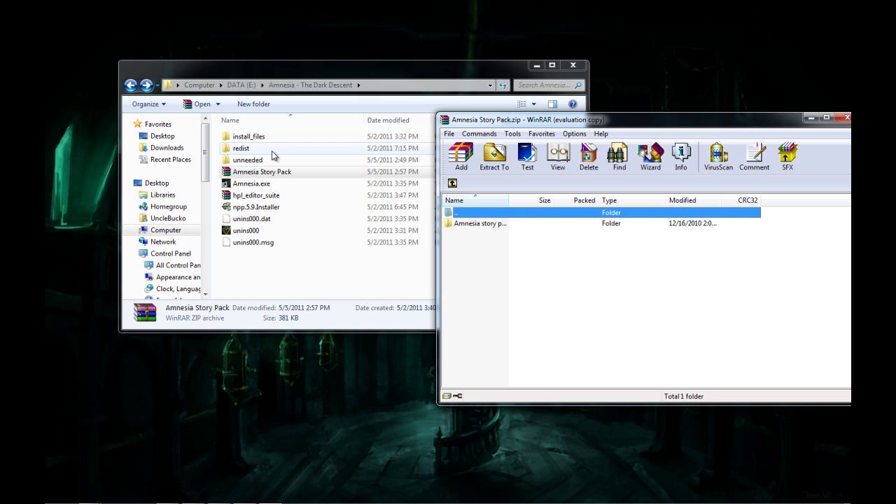
Step: Go to the custom_stories folder inside the redist folder of Amnesia - The Dark Descent
double_click(256, 149)
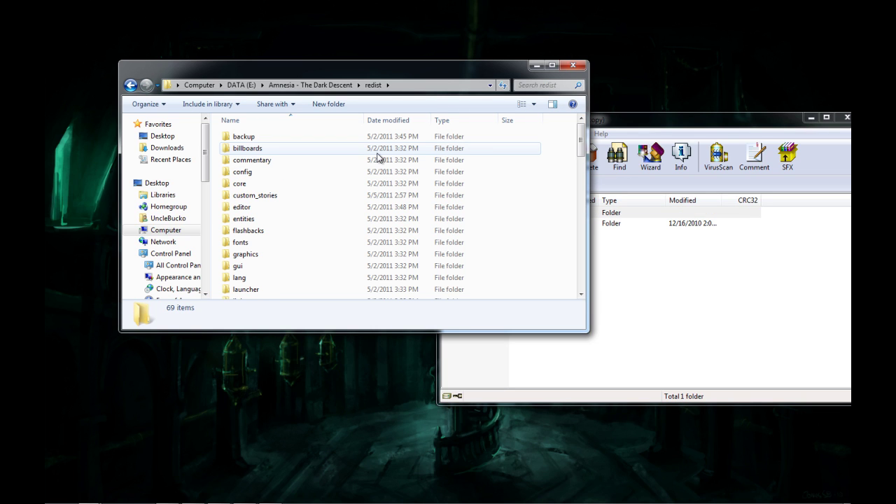
click(316, 88)
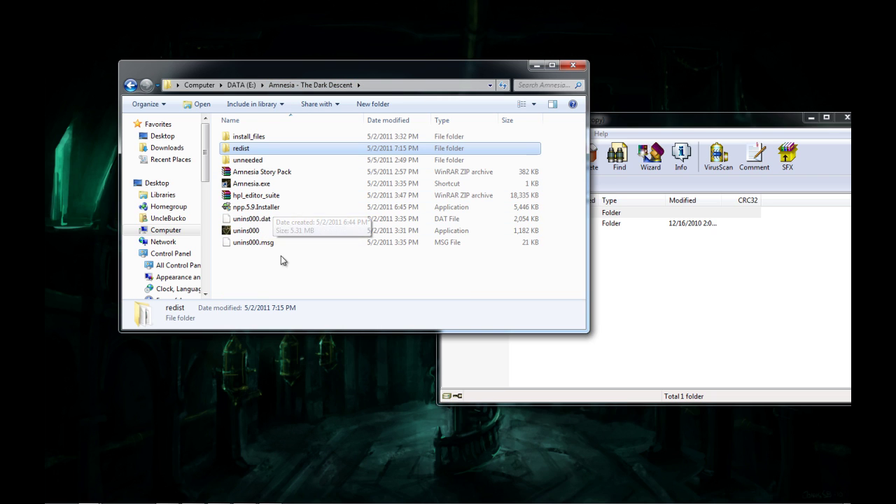
double_click(247, 148)
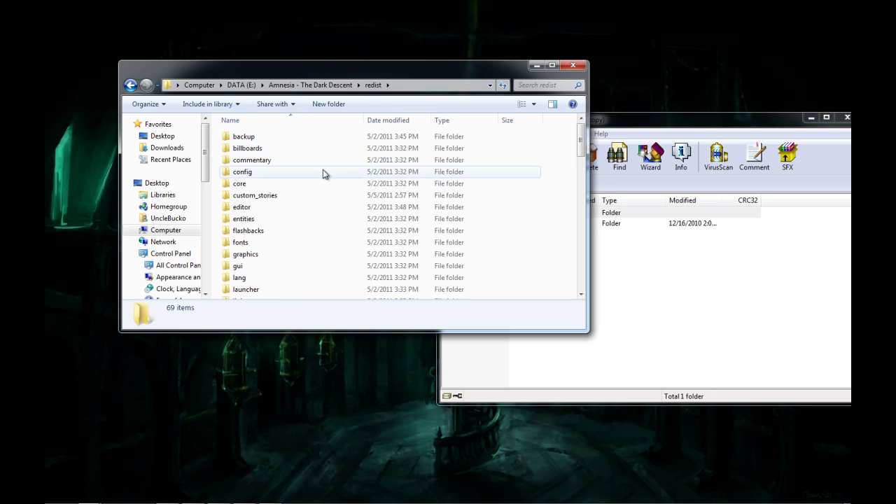
double_click(255, 195)
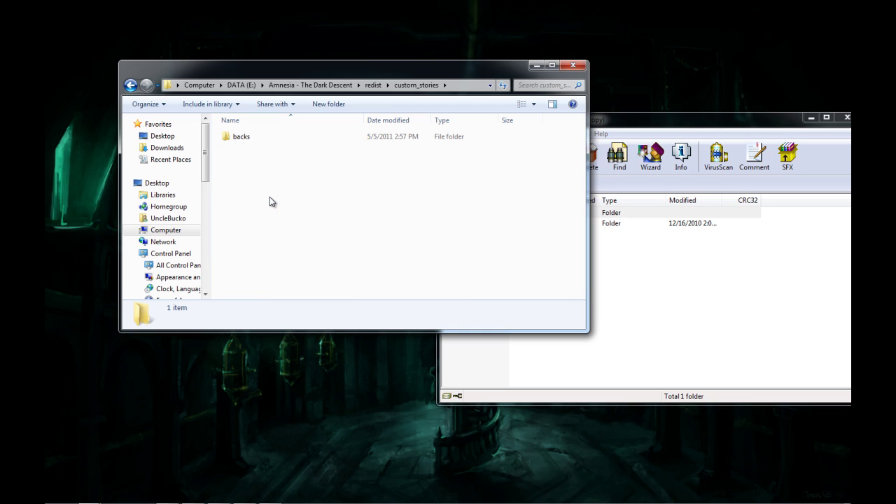
Step: Create a new folder named "tutorial" in the custom_stories folder
right_click(256, 166)
mouse_move(343, 301)
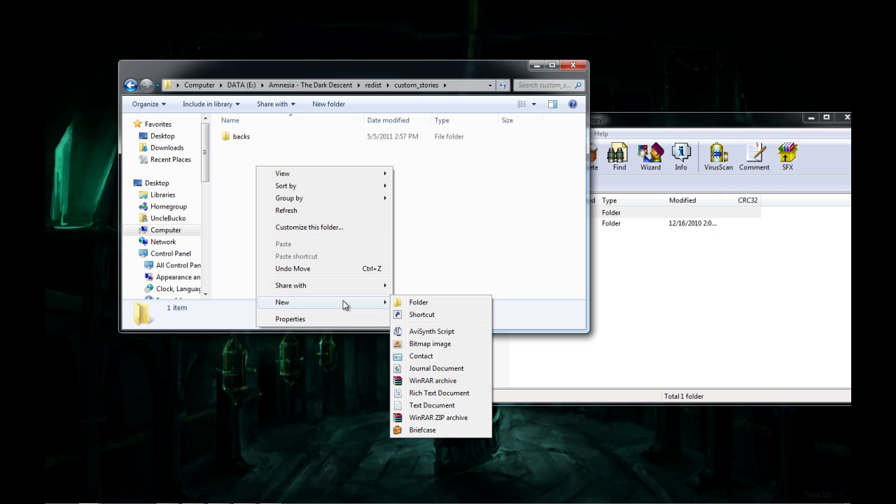
click(418, 303)
key(Return)
click(331, 233)
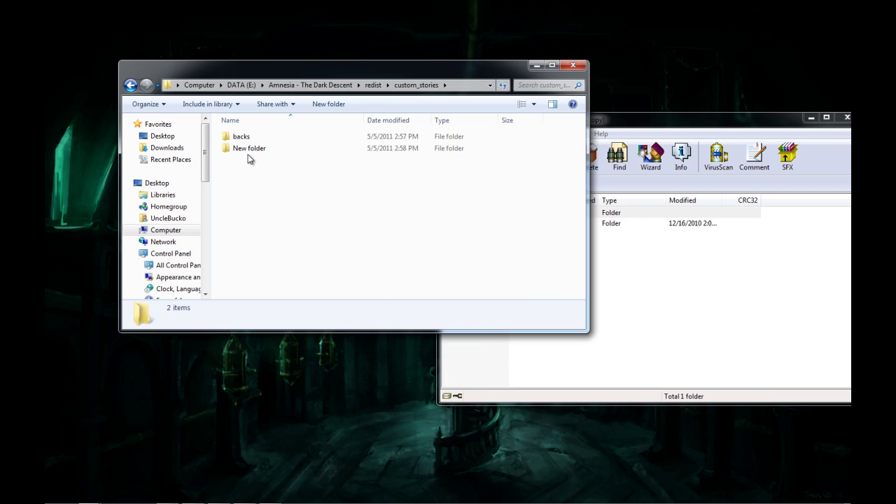
right_click(247, 153)
click(312, 369)
text(t)
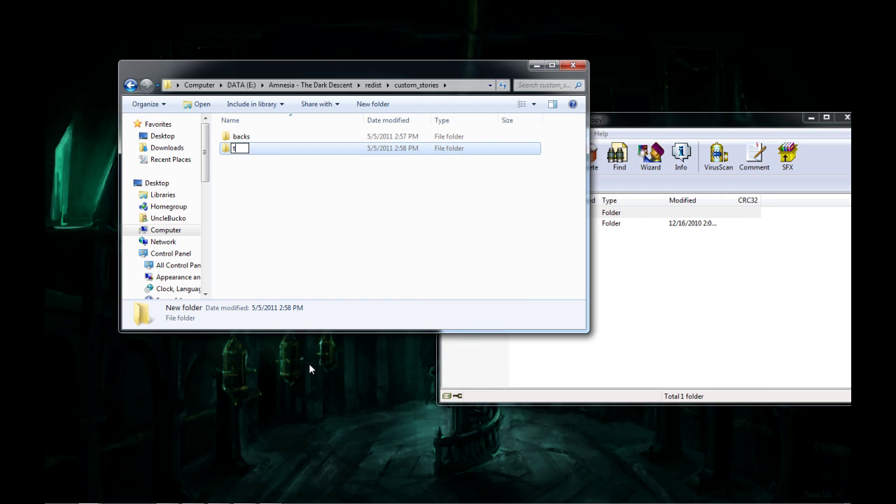
text(utorial)
key(Return)
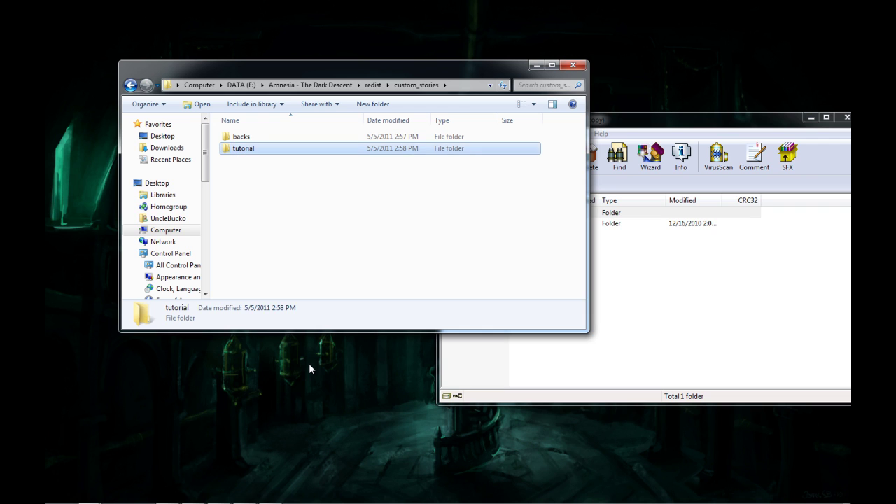
click(328, 227)
Step: Extract everything inside the story pack archive's Amnesia story pack folder into the tutorial folder
click(642, 289)
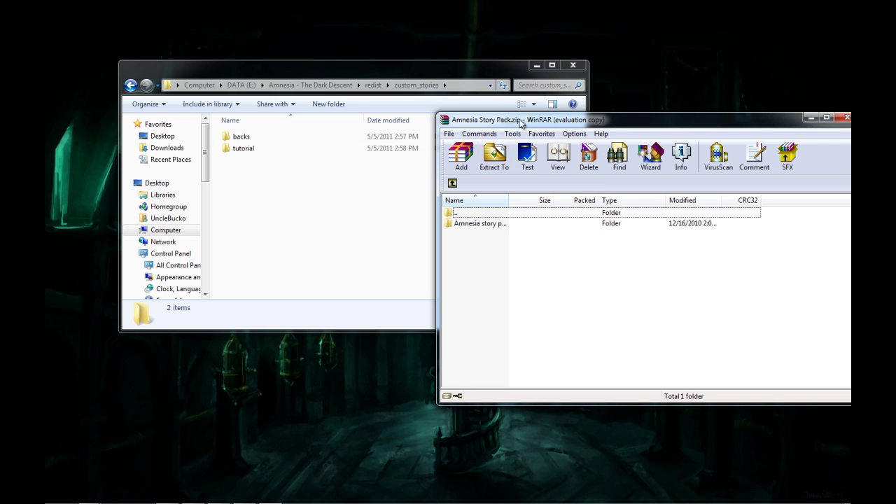
drag(527, 124, 466, 43)
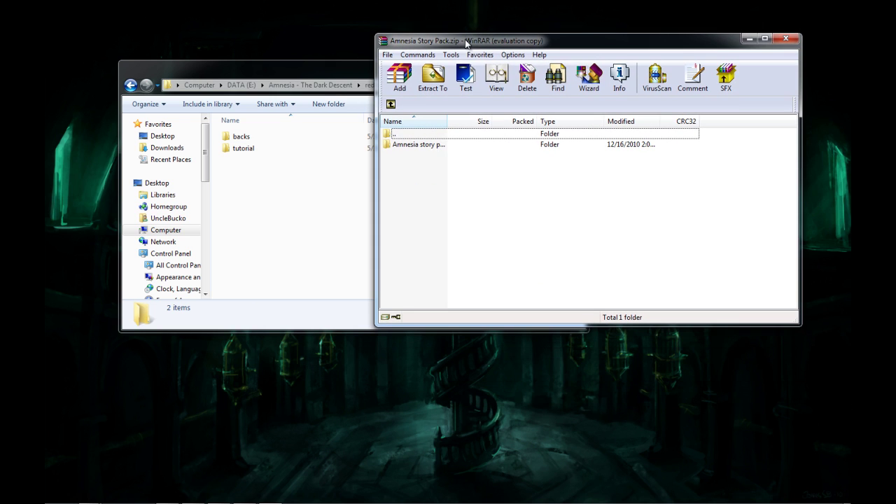
double_click(411, 145)
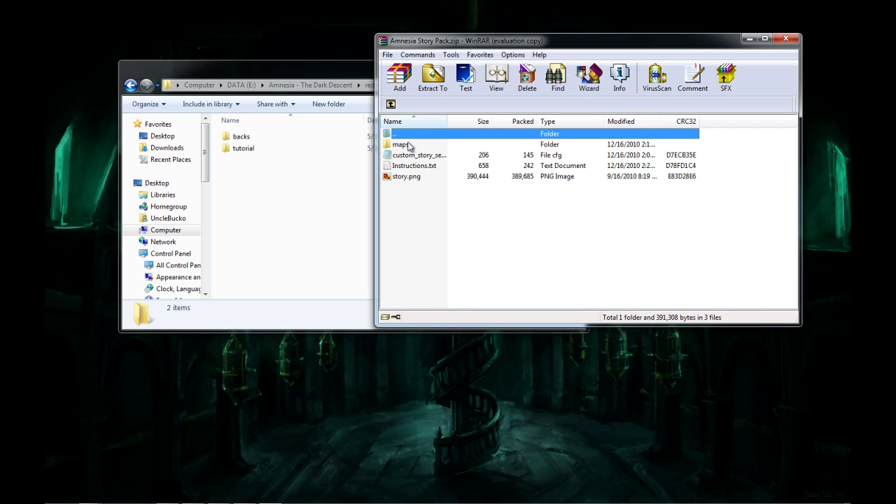
drag(410, 194, 260, 152)
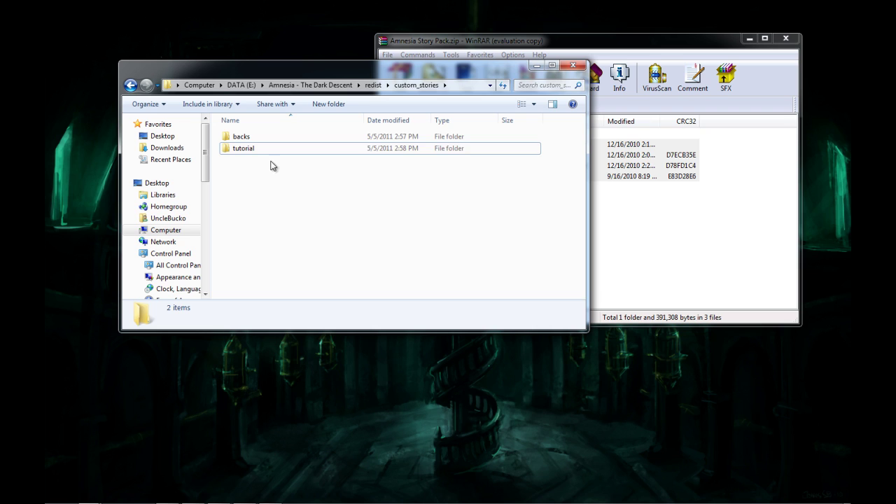
Step: Open the custom_story_settings file from the tutorial folder in Notepad
double_click(251, 149)
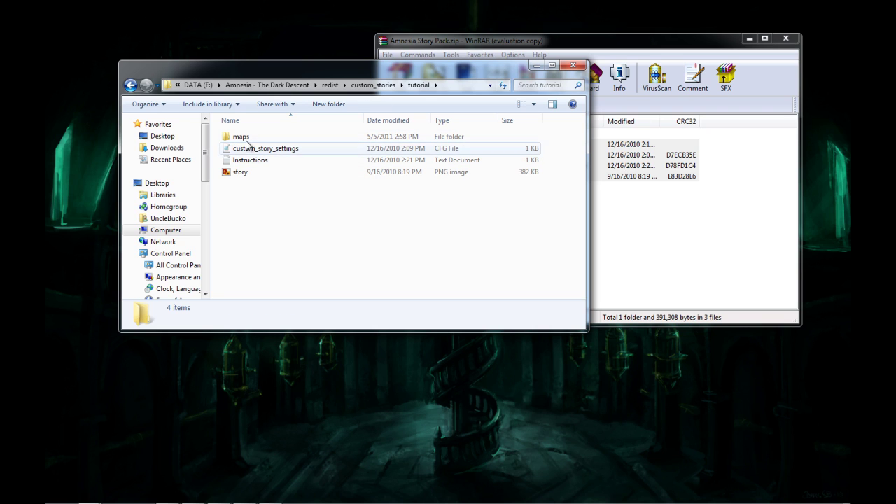
double_click(245, 146)
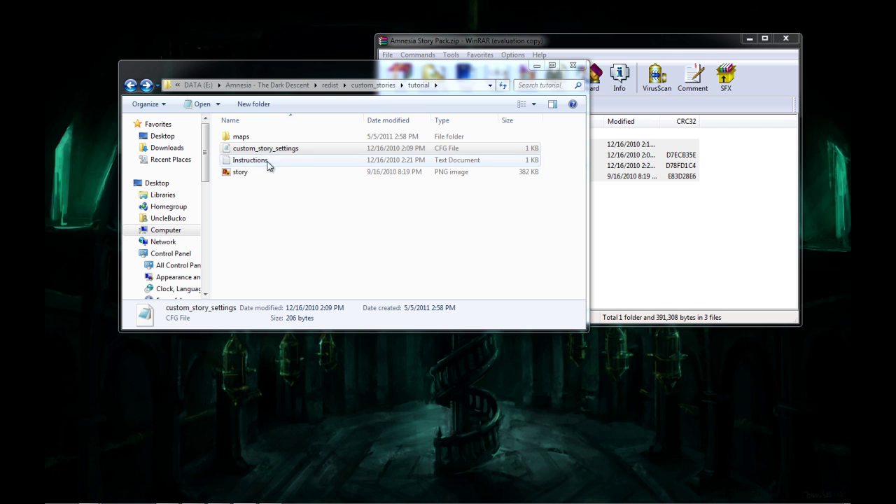
click(284, 191)
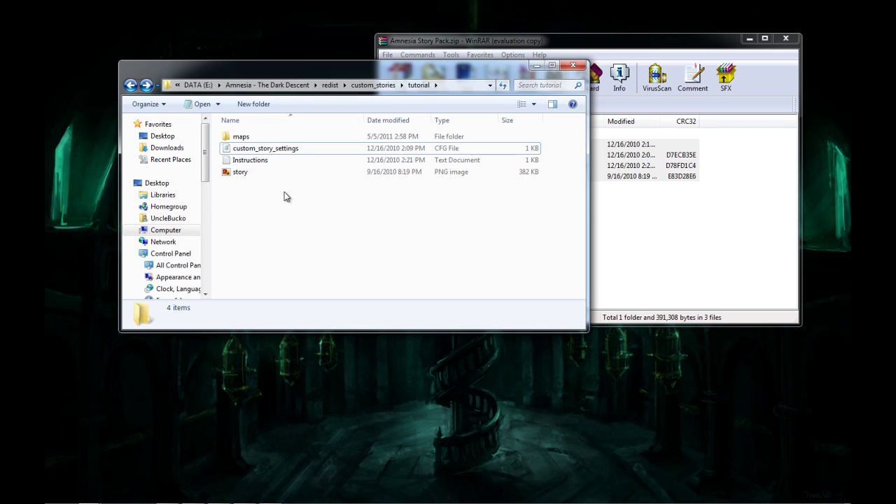
double_click(290, 149)
drag(191, 78, 396, 145)
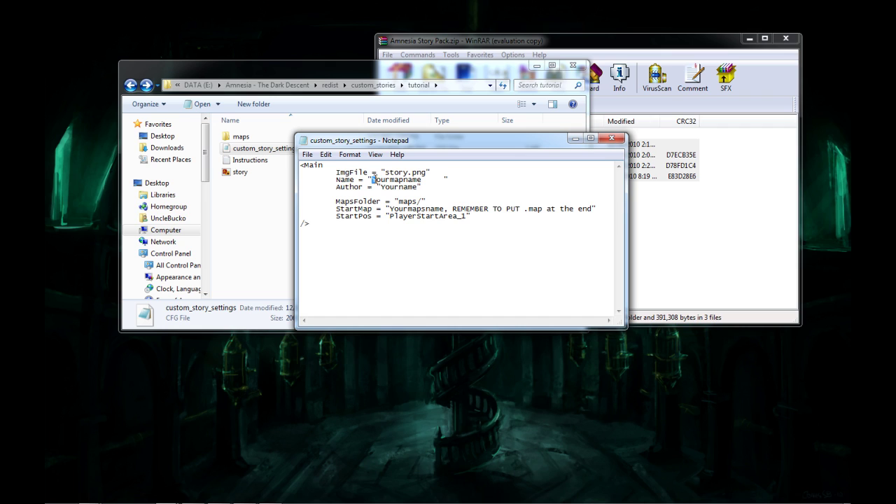
Step: Set the story's Name to "tutorial" and replace the Author placeholder with the author's username
drag(373, 180, 440, 180)
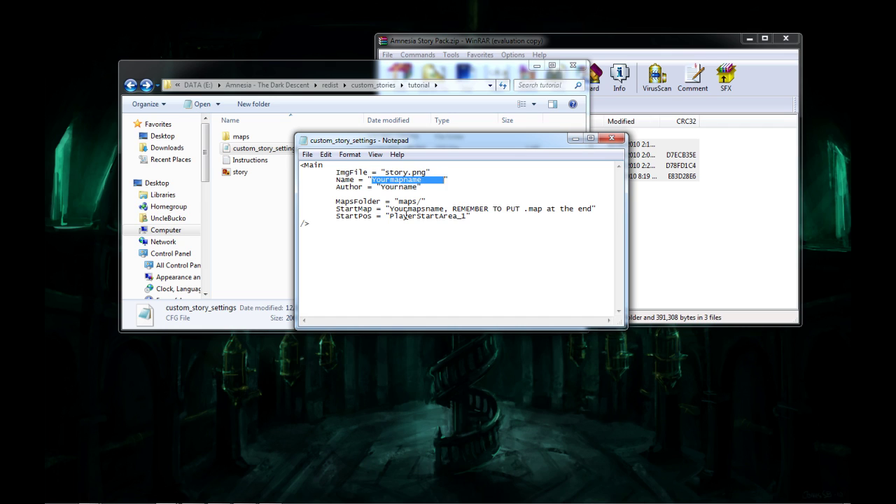
key(BackSpace)
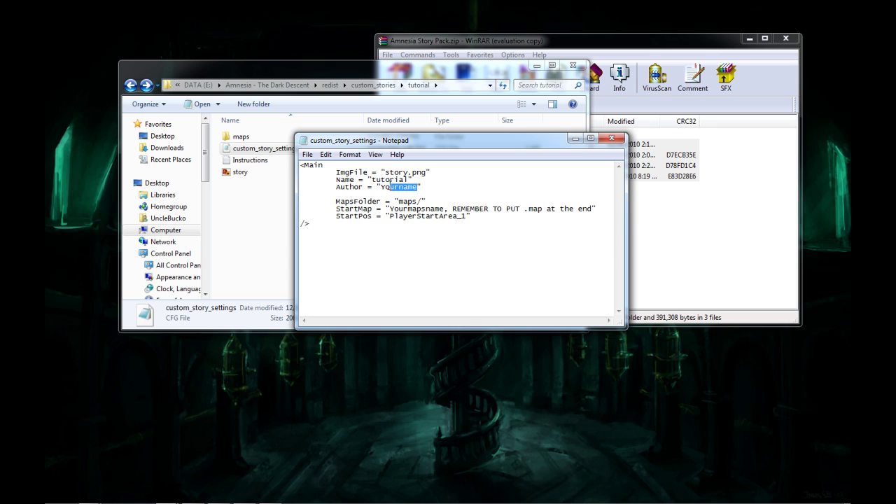
drag(390, 186, 383, 180)
click(384, 187)
double_click(399, 187)
click(423, 187)
Step: Set StartMap to "tutorial.map", then save and close the settings file
drag(394, 208, 437, 207)
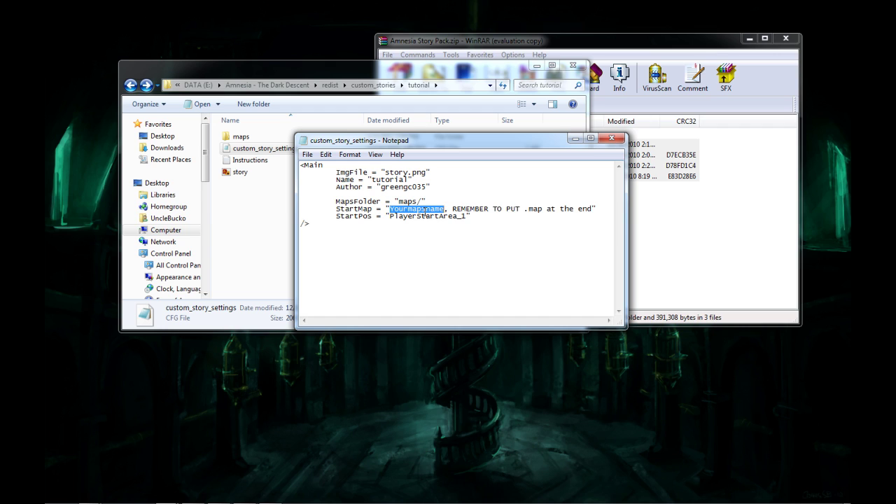
text(tutorial)
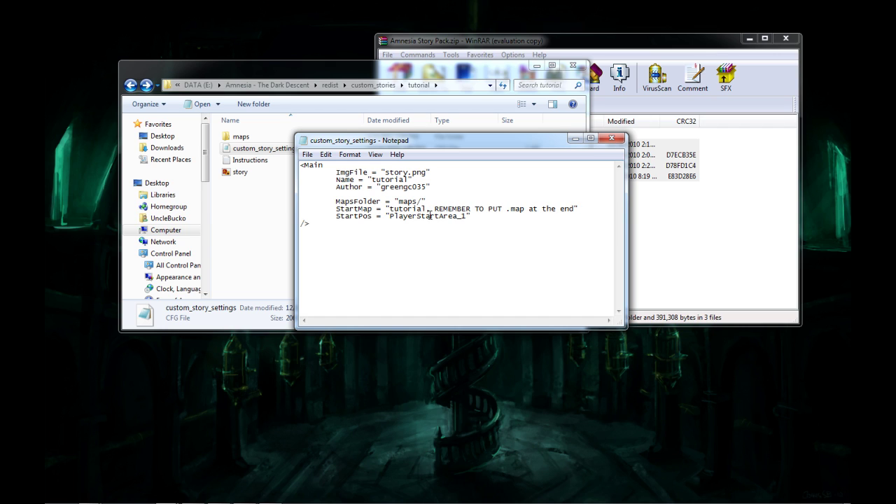
drag(426, 204, 576, 209)
key(BackSpace)
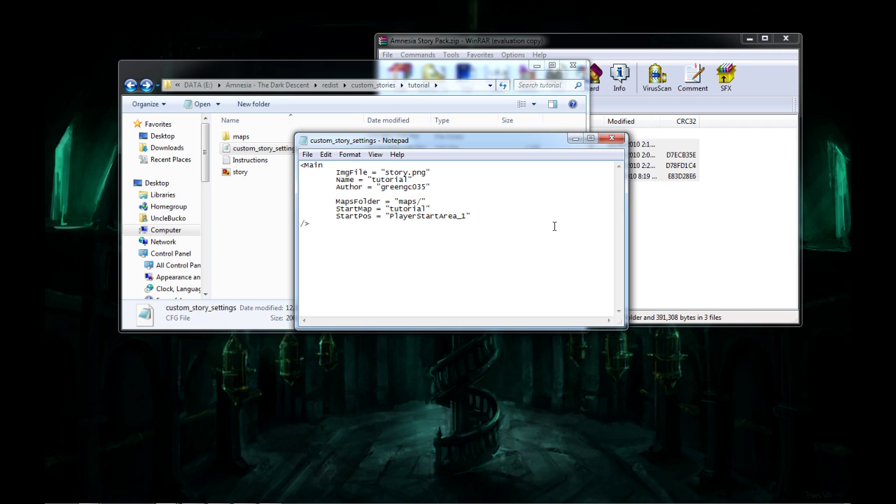
click(326, 154)
mouse_move(307, 154)
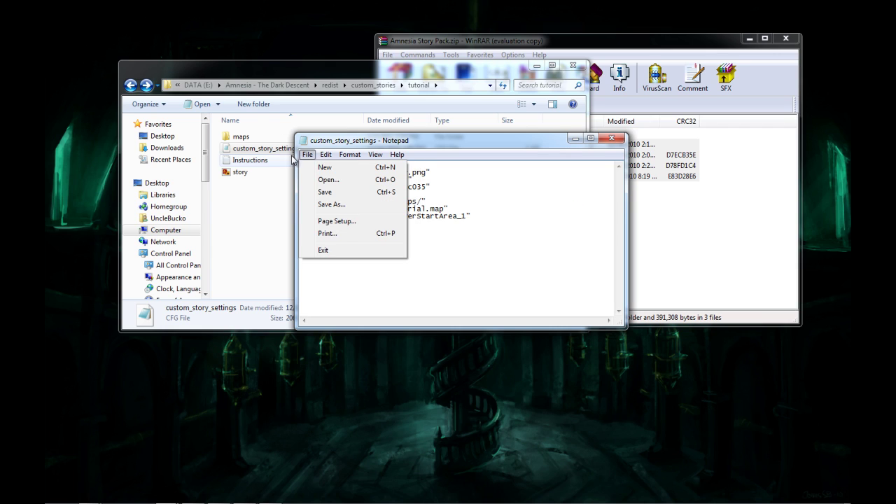
click(329, 190)
click(611, 138)
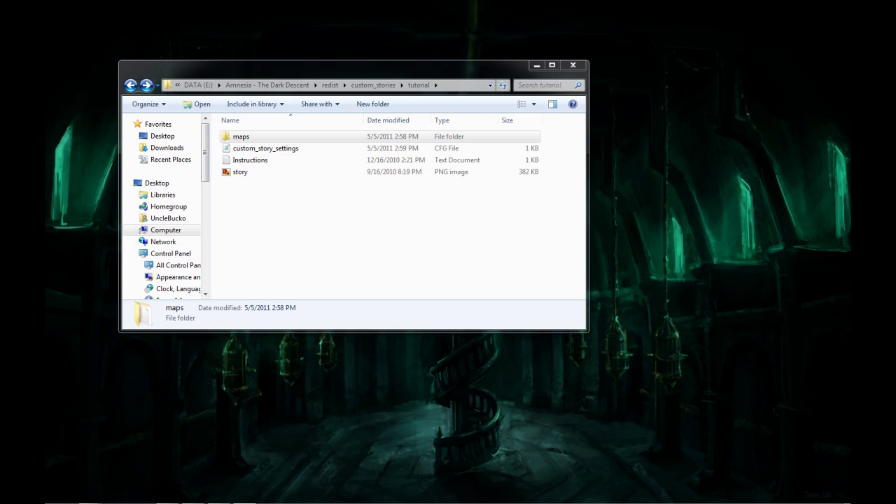
Step: Rename the Yourmapname.hps file in the maps folder to tutorial.hps
click(270, 246)
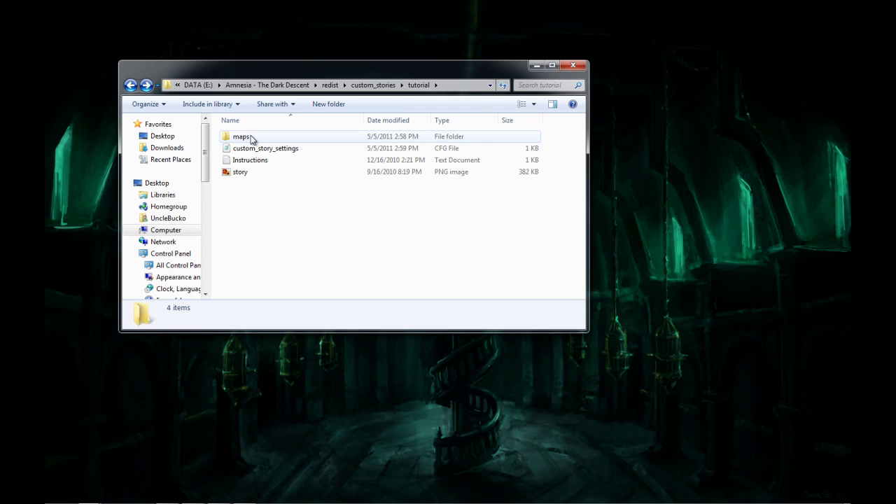
double_click(242, 138)
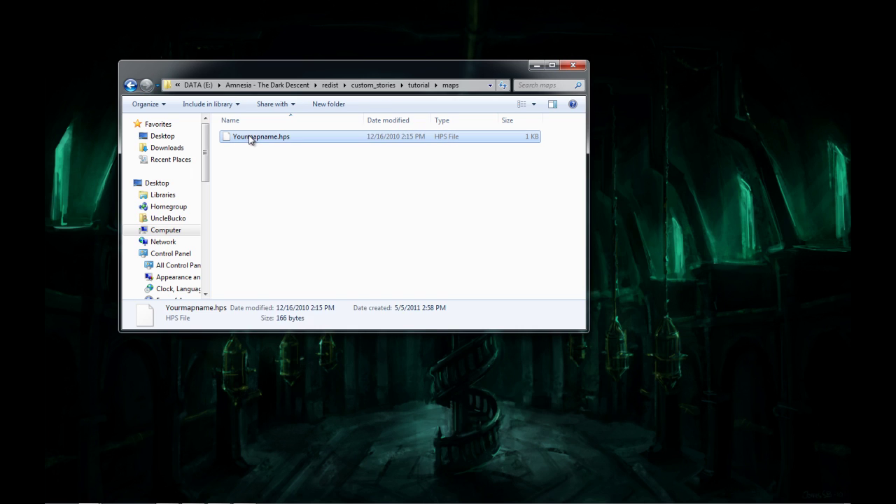
right_click(249, 135)
click(280, 323)
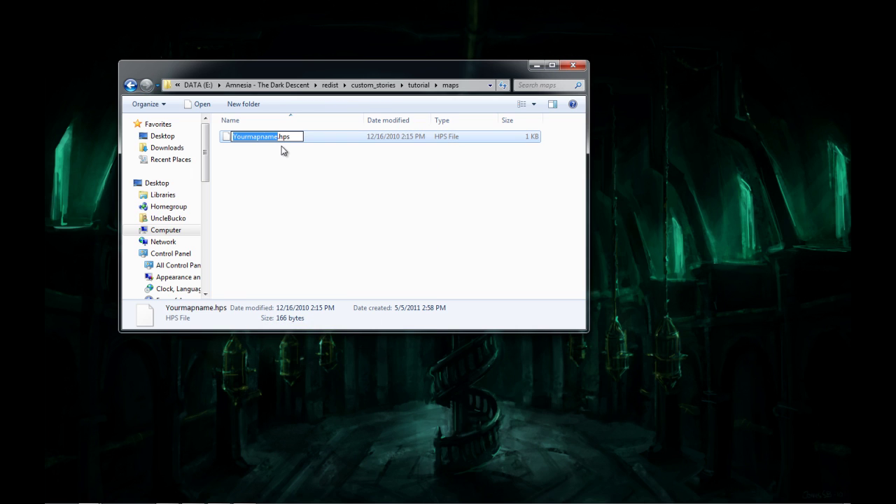
text(tutorial)
key(Return)
click(259, 147)
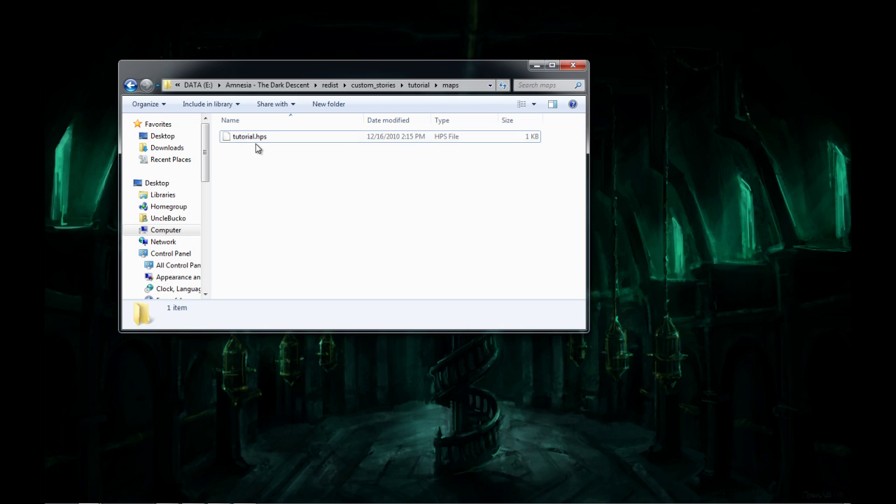
click(248, 138)
click(276, 160)
click(253, 141)
click(258, 151)
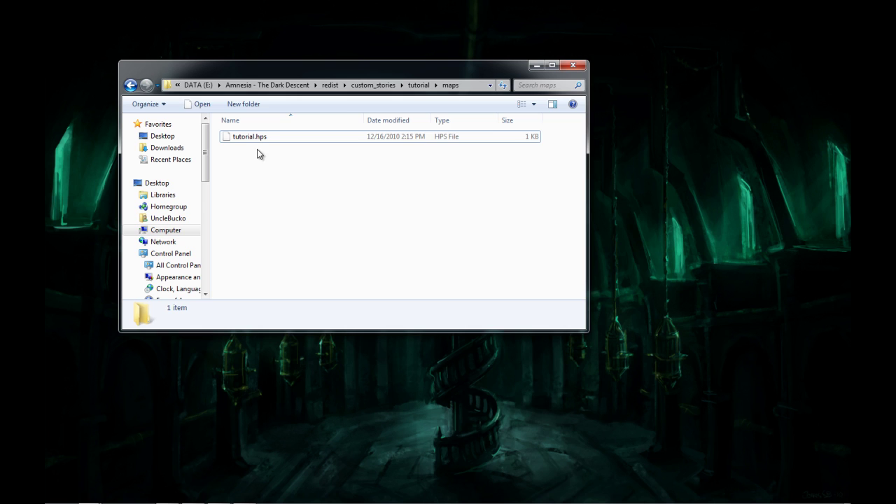
click(254, 140)
click(269, 160)
click(258, 137)
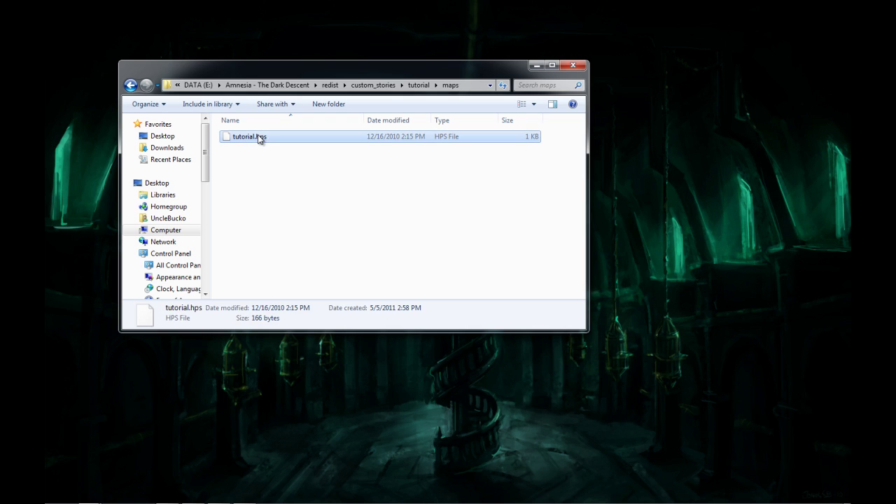
click(283, 153)
Step: Return to the tutorial folder that contains the maps folder
key(BackSpace)
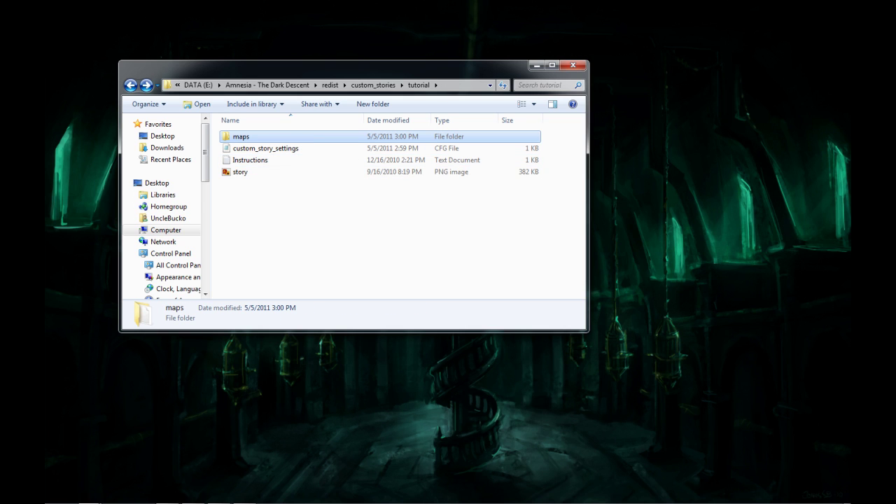
Step: Return to the Amnesia - The Dark Descent folder and open the hpl_editor_suite archive to examine its contents
key(BackSpace)
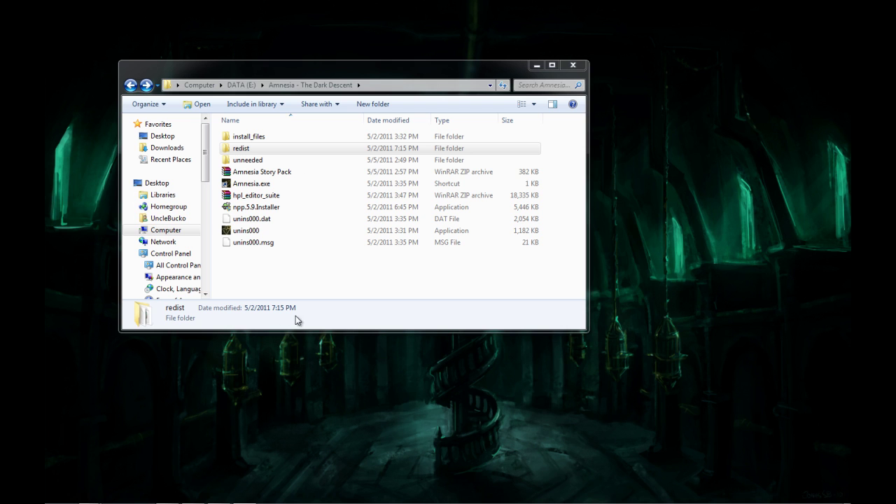
click(269, 261)
double_click(251, 198)
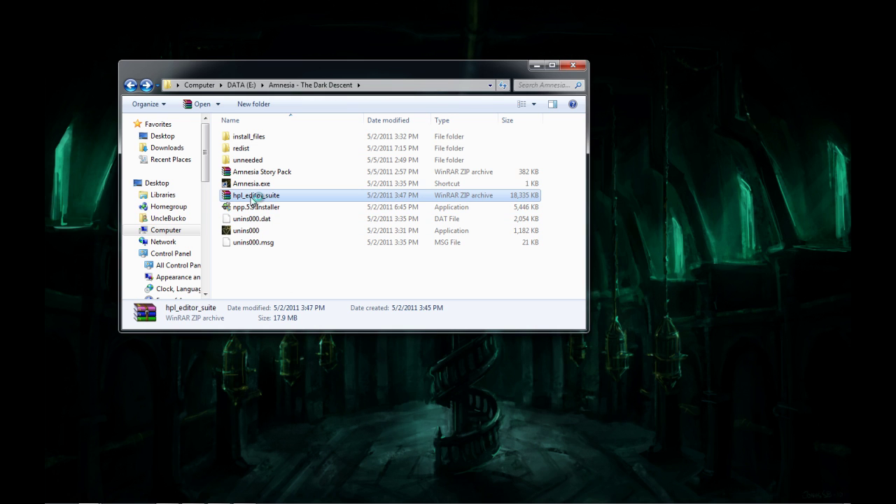
drag(458, 49, 514, 40)
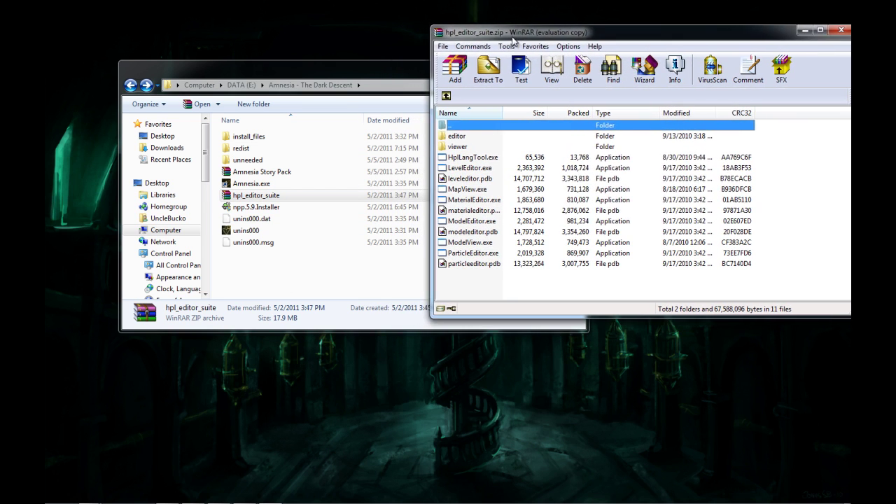
click(726, 126)
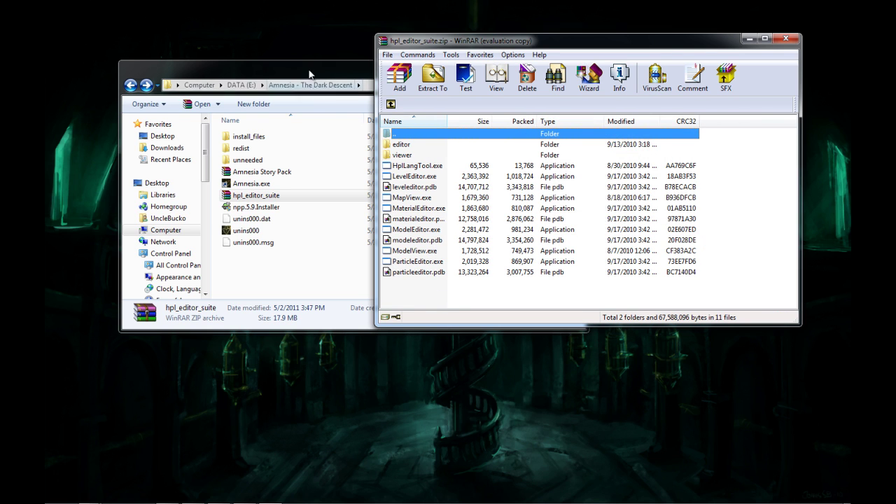
drag(310, 72, 304, 70)
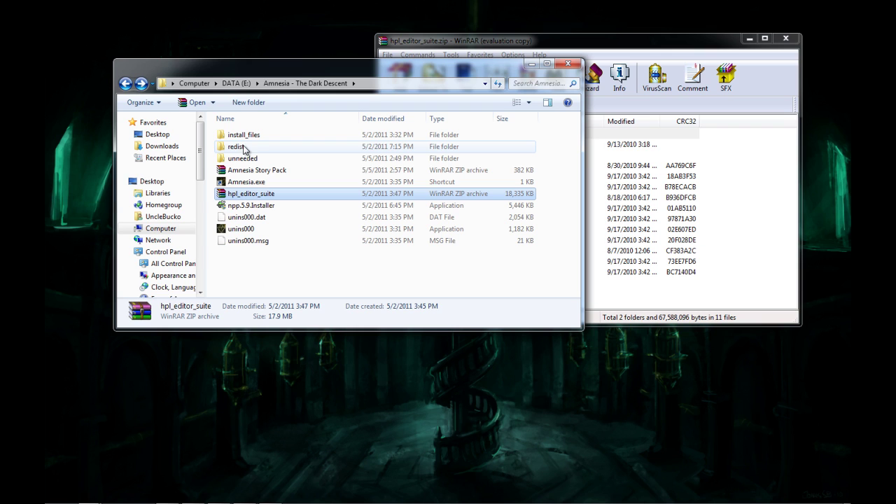
click(653, 285)
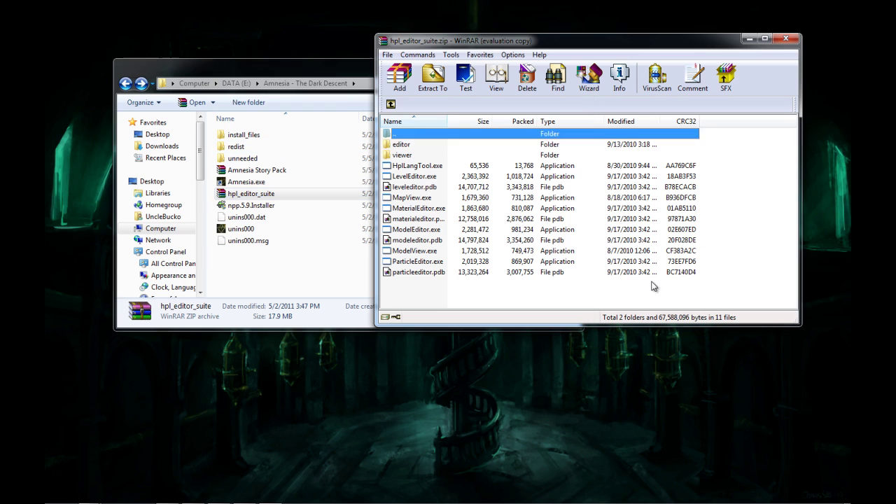
click(653, 286)
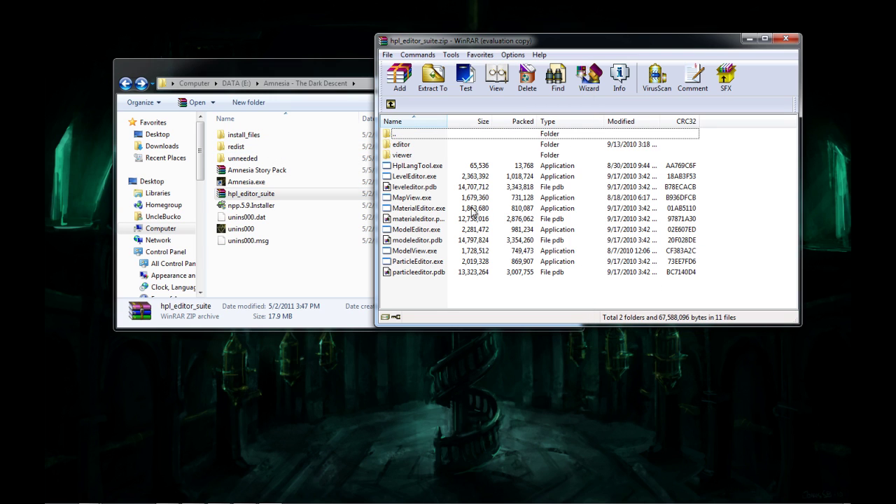
Step: Launch LevelEditor from the redist folder and move its window up so the whole editor fits on screen
click(287, 64)
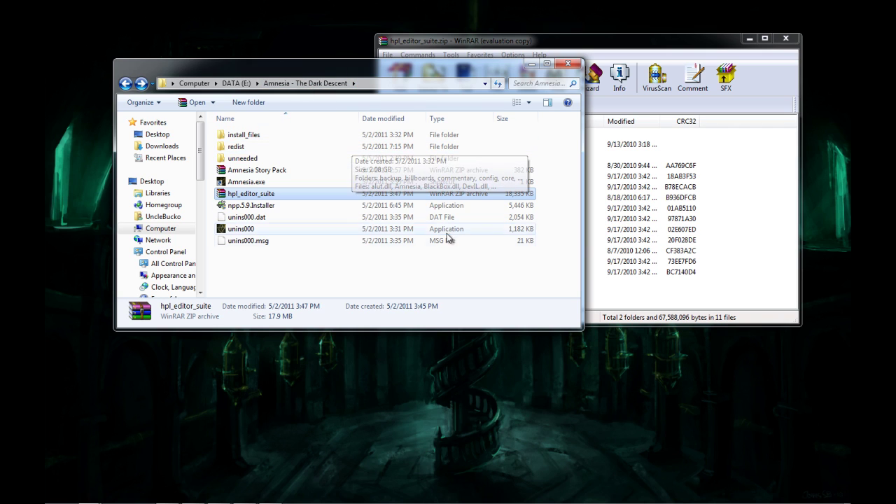
click(449, 268)
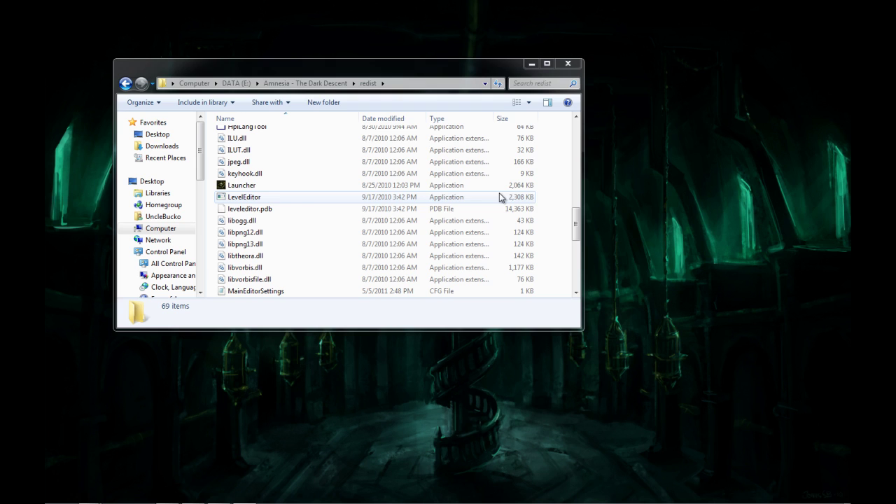
click(543, 194)
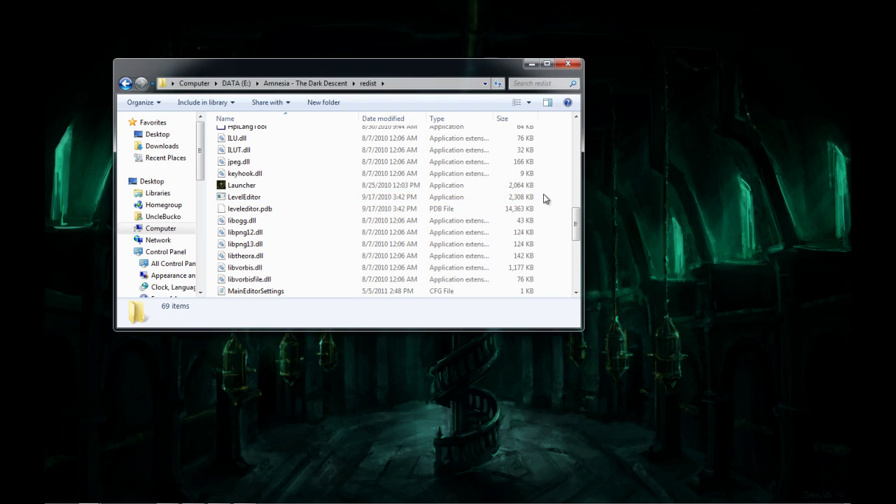
double_click(242, 198)
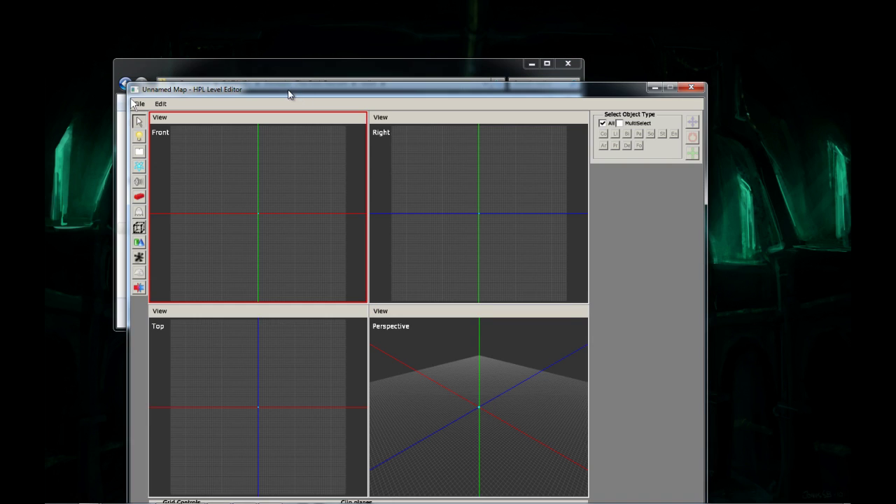
drag(289, 93, 302, 19)
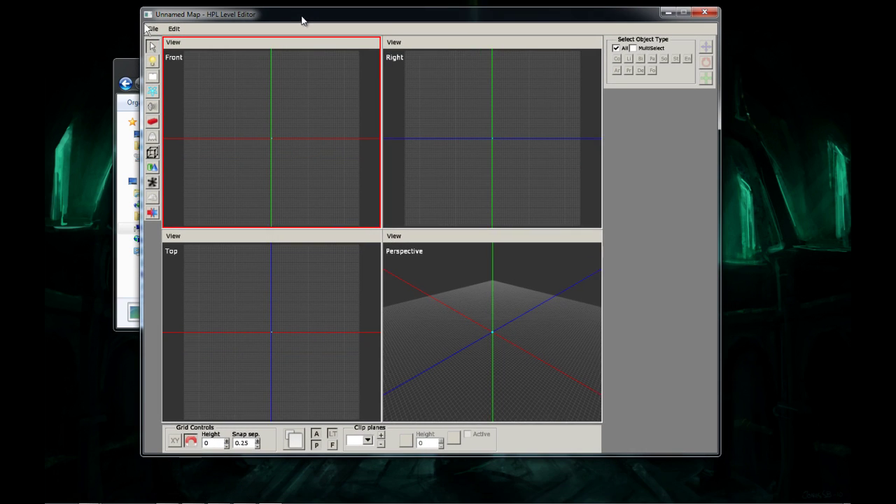
Step: Examine the empty grid around the origin in the Perspective viewport by orbiting, panning and zooming
click(555, 396)
alt+drag(490, 321, 575, 320)
middle_drag(575, 326, 497, 366)
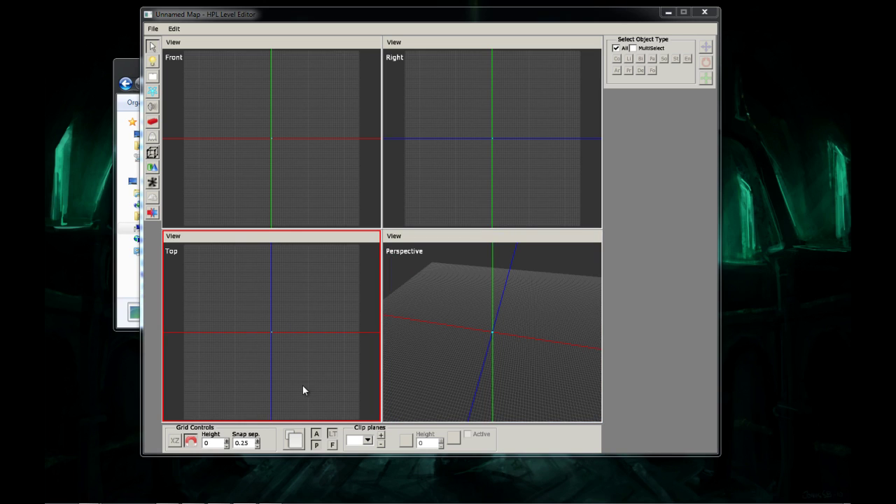
click(502, 373)
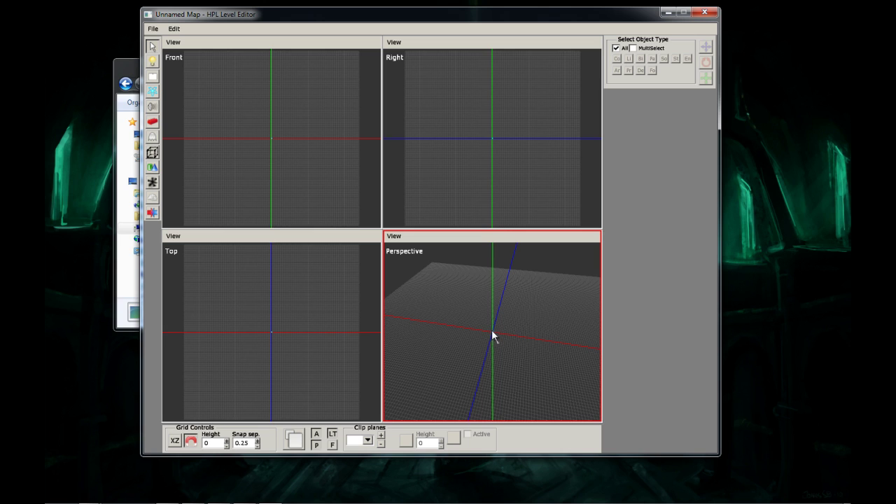
key(alt)
middle_drag(492, 336, 526, 343)
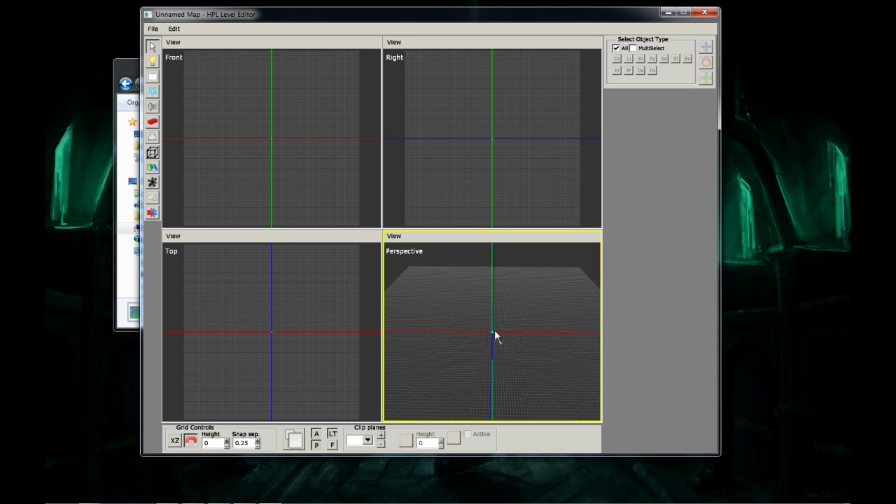
mouse_move(494, 334)
middle_down()
mouse_move(486, 310)
mouse_move(470, 306)
mouse_move(489, 361)
mouse_move(564, 343)
mouse_move(501, 304)
mouse_move(457, 324)
mouse_move(545, 343)
mouse_move(520, 284)
mouse_move(432, 312)
mouse_move(505, 363)
mouse_move(500, 317)
mouse_move(483, 324)
mouse_move(494, 329)
middle_up()
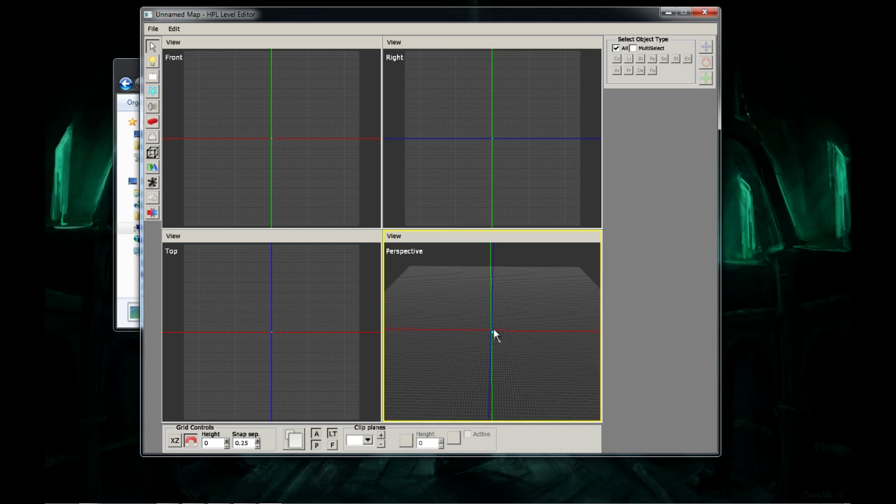
right_drag(493, 329, 490, 334)
scroll(491, 340, up, 2)
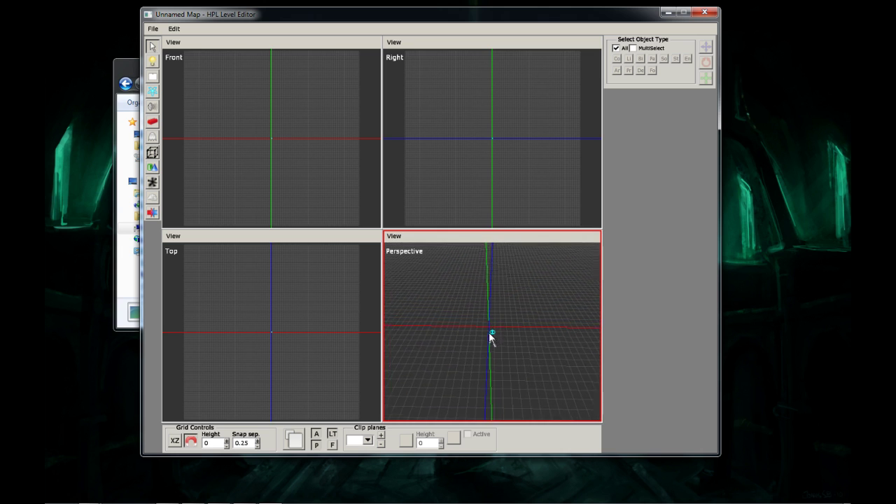
scroll(490, 334, down, 5)
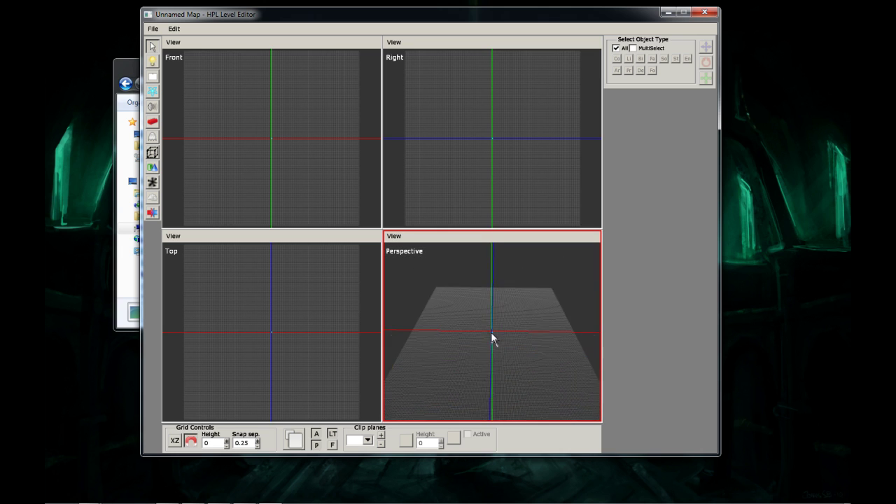
scroll(491, 331, up, 4)
Step: Enlarge the Perspective viewport to examine the grid, then return to the four-viewport layout
key(space)
middle_drag(395, 260, 418, 294)
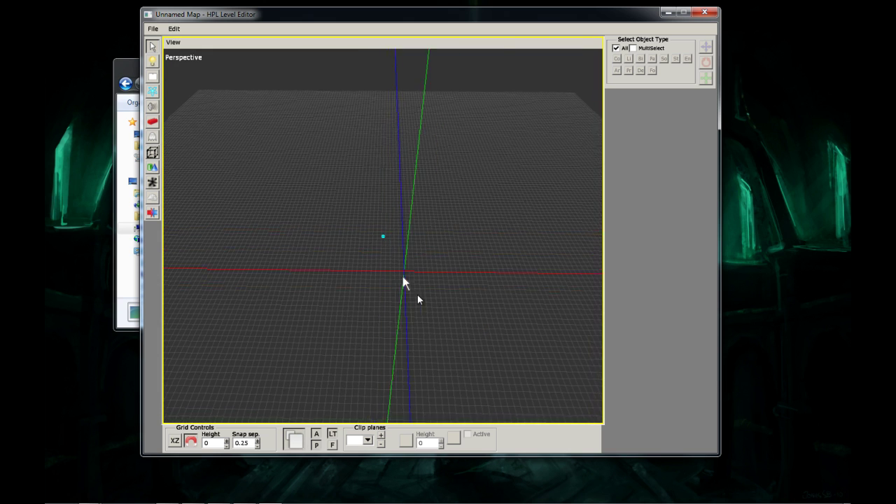
alt+drag(418, 295, 373, 234)
key(space)
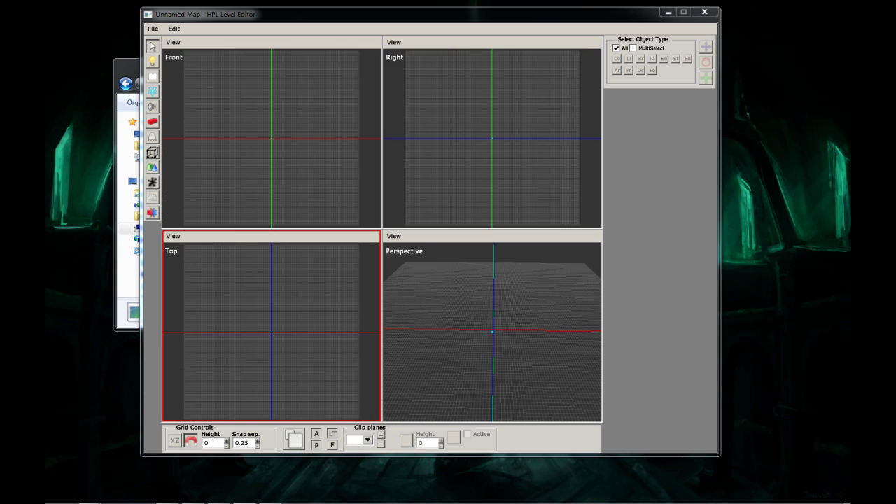
click(488, 339)
alt+drag(488, 340, 479, 356)
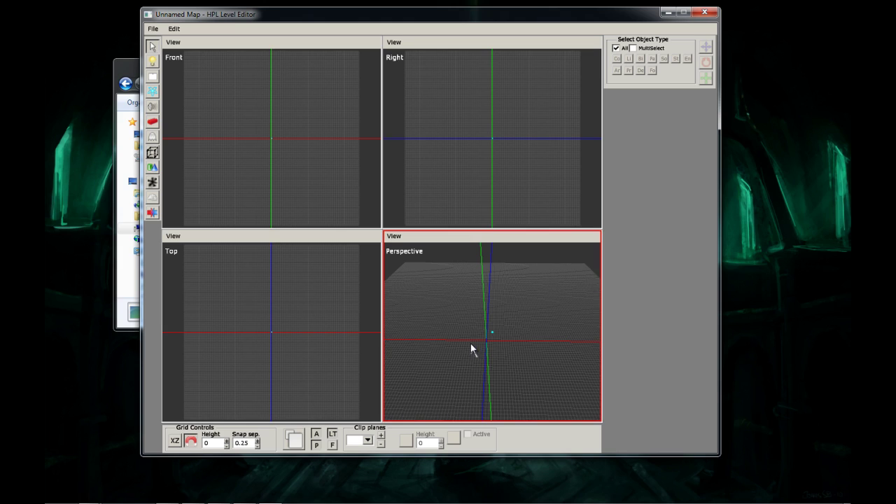
click(196, 138)
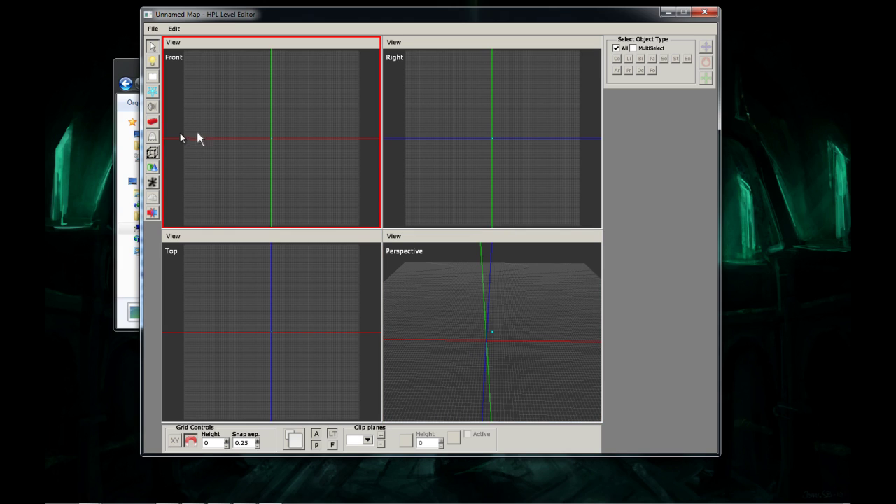
Step: Choose the default02 wall from the mansionbase set of static objects
click(152, 124)
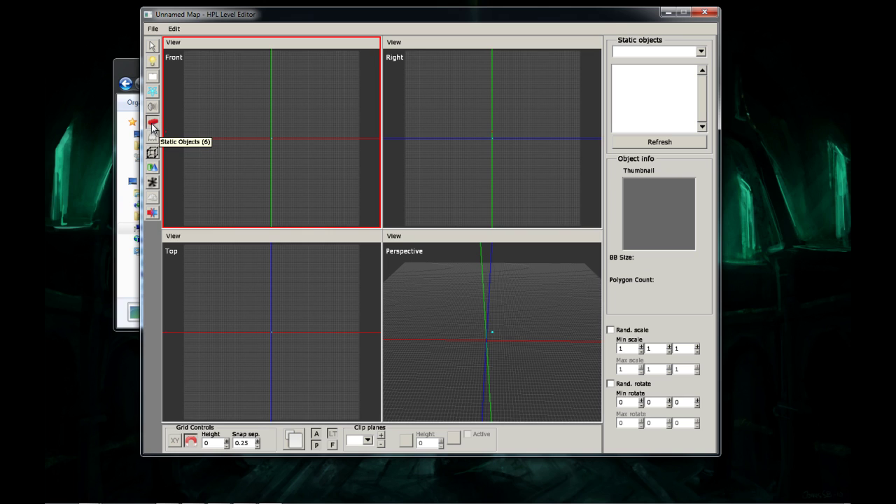
click(701, 52)
scroll(680, 116, down, 2)
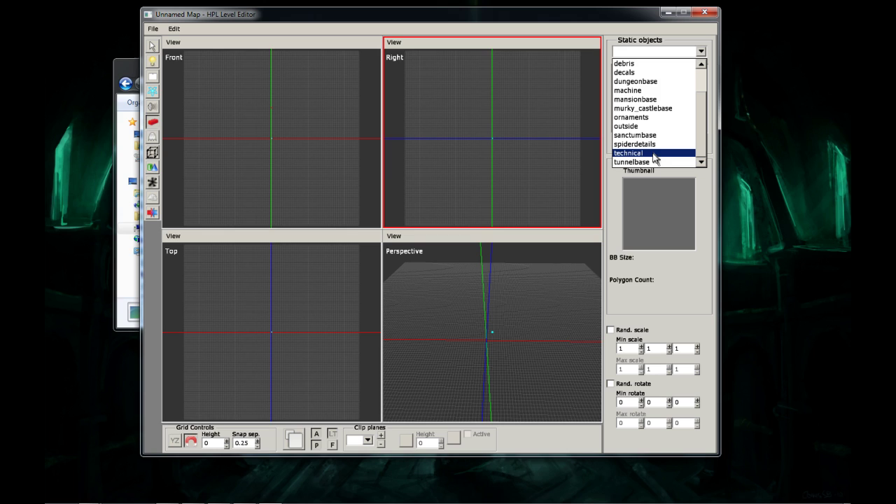
scroll(652, 133, up, 1)
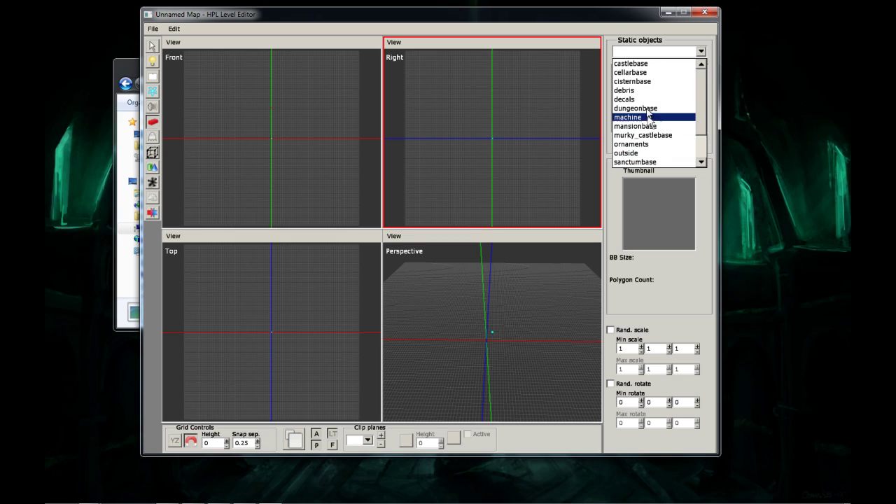
click(631, 63)
click(701, 50)
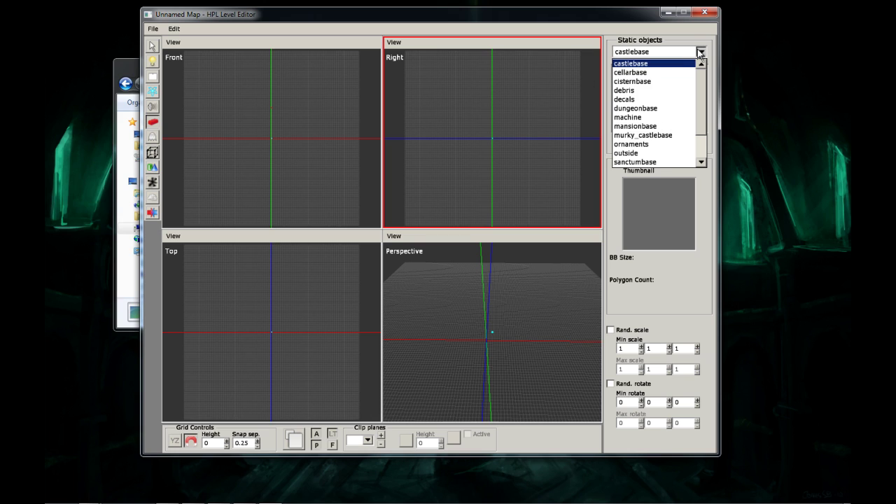
click(637, 126)
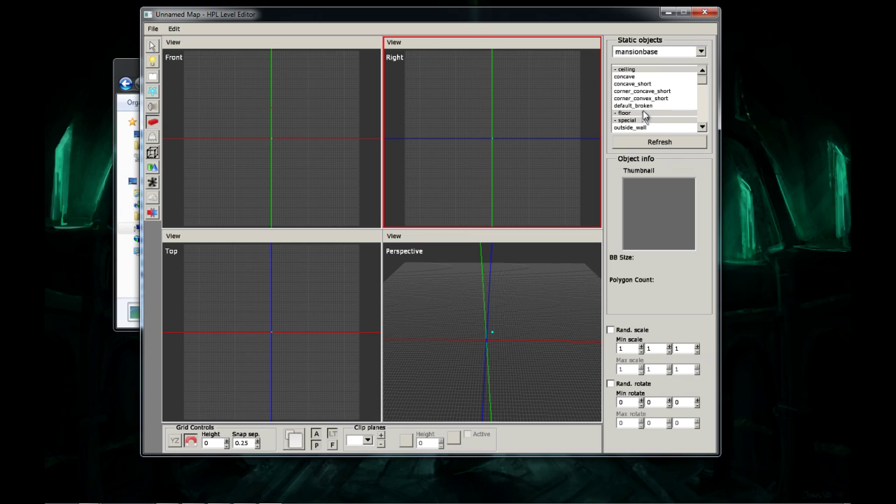
drag(701, 81, 703, 95)
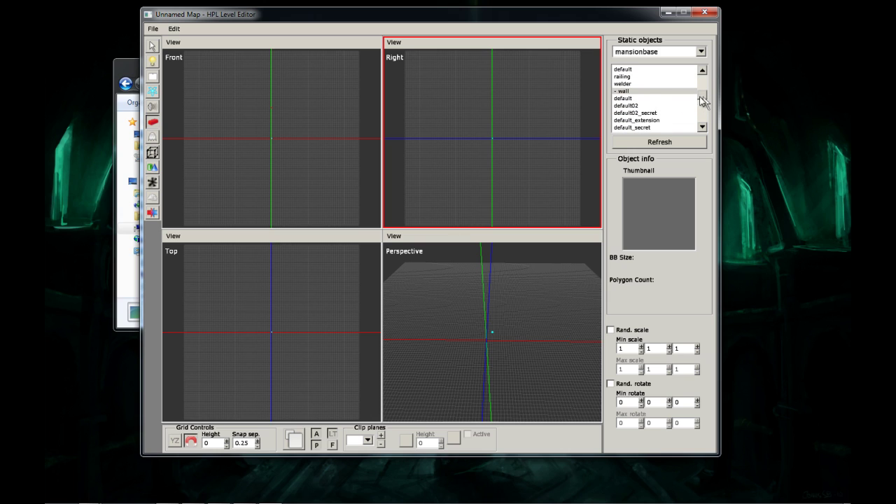
click(633, 106)
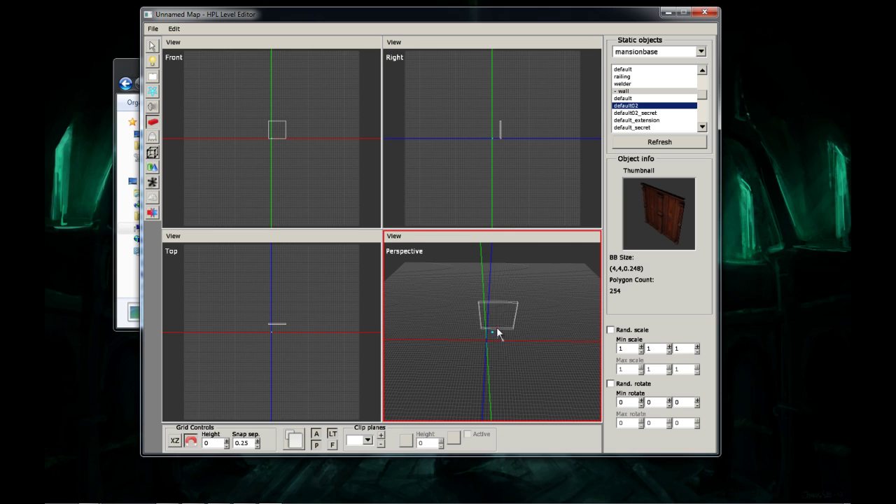
Step: Place three default02 wall sections side by side behind the origin to form one straight wall
middle_drag(488, 334, 481, 379)
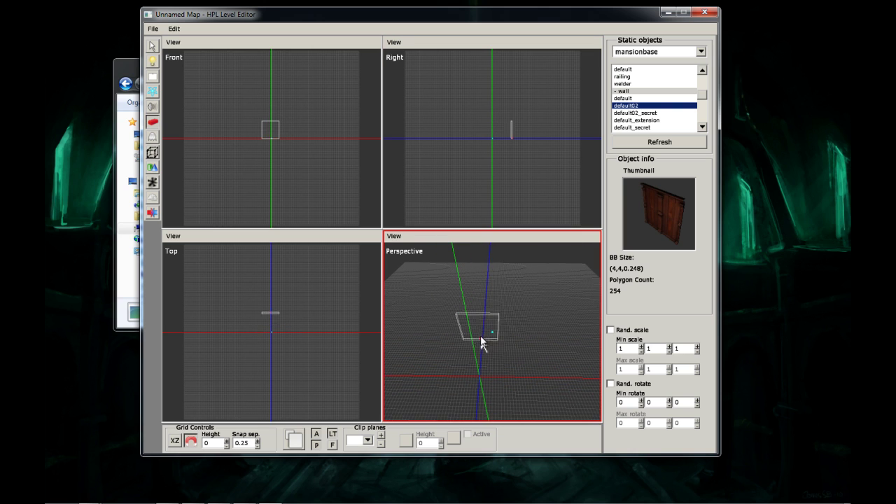
click(482, 342)
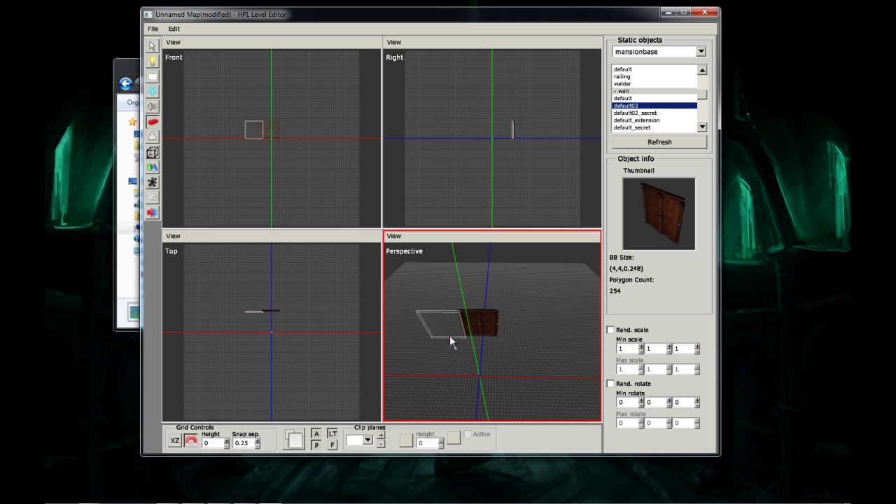
scroll(450, 336, up, 3)
scroll(436, 329, up, 3)
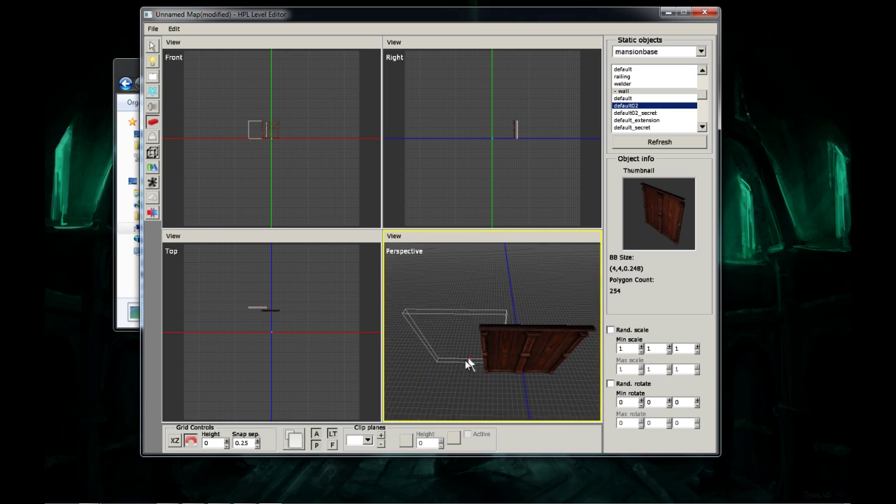
click(455, 369)
middle_drag(452, 369, 509, 343)
click(457, 342)
middle_drag(450, 356, 450, 333)
Step: Rotate the wall piece 90 degrees about Y and place two sections perpendicular to the left end of the straight wall
shift+scroll(450, 334, up, 2)
key(r)
key(r)
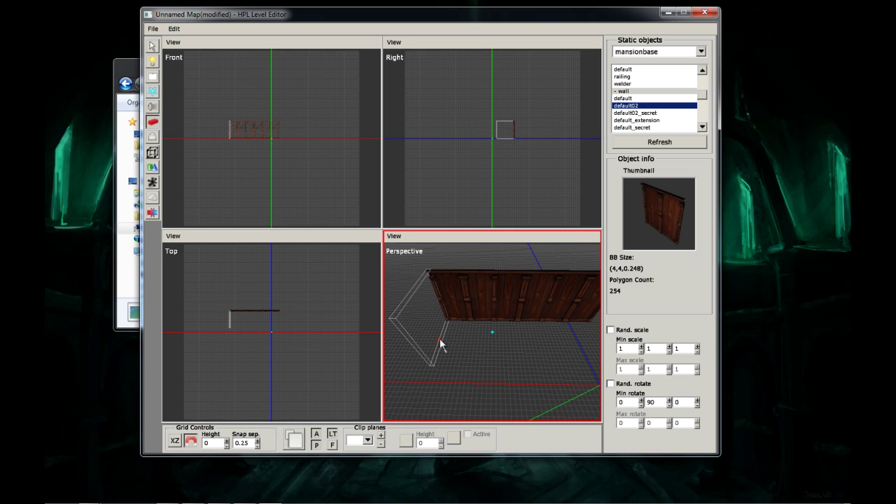
click(440, 348)
mouse_move(441, 350)
alt+mouse_down()
mouse_move(446, 336)
mouse_move(427, 345)
alt+mouse_up()
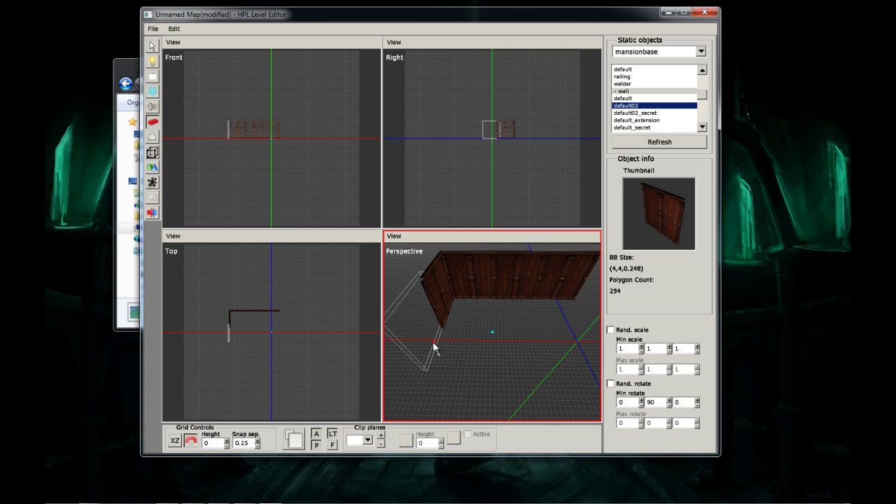
click(439, 362)
alt+middle_drag(439, 363, 452, 322)
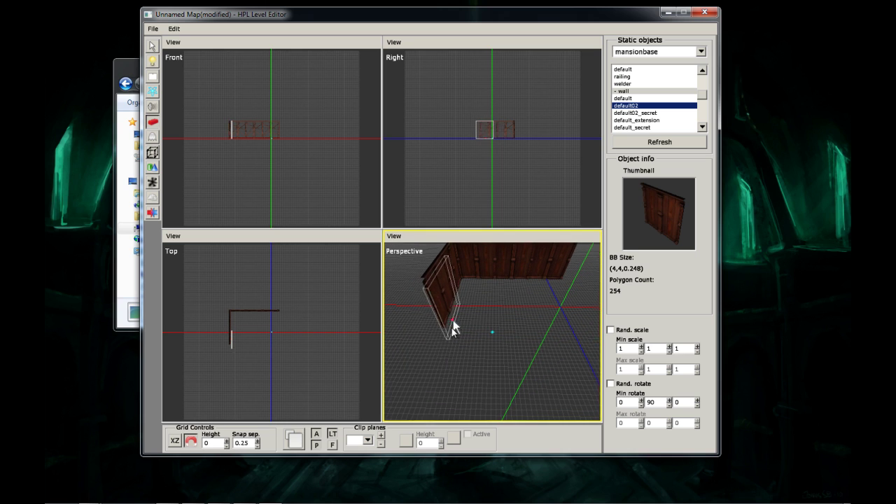
Step: Rotate the wall piece to 180 degrees about Y and place three sections parallel to the first straight wall
scroll(452, 330, up, 6)
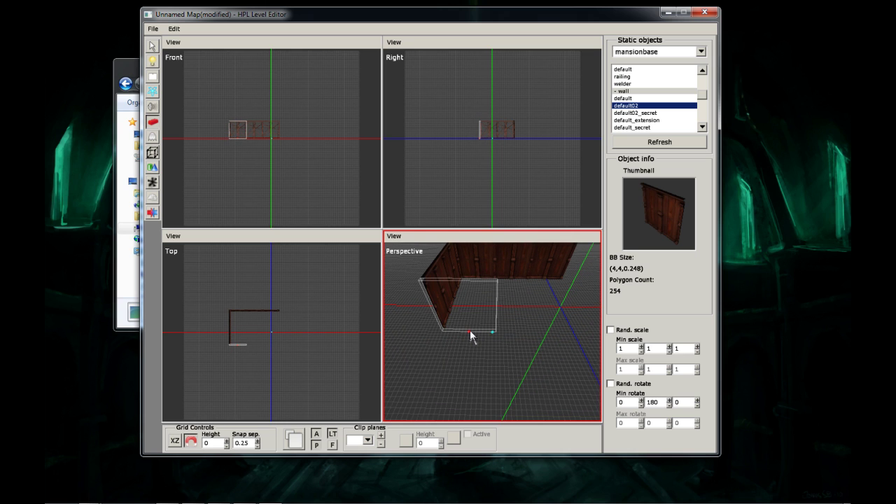
click(469, 329)
alt+drag(482, 332, 353, 339)
alt+drag(513, 313, 489, 315)
click(503, 328)
click(470, 305)
Step: Rotate the wall piece to 270 degrees about Y and place two sections to close the room's open end
scroll(483, 335, up, 5)
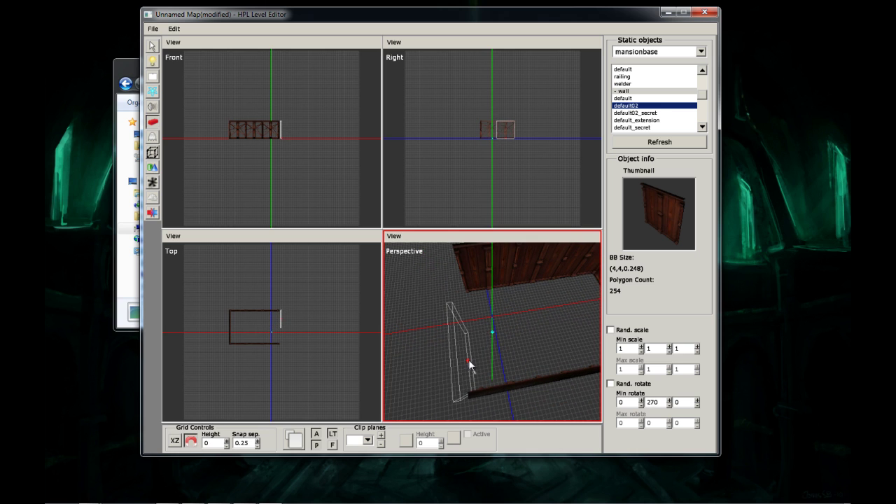
scroll(476, 358, up, 1)
click(474, 359)
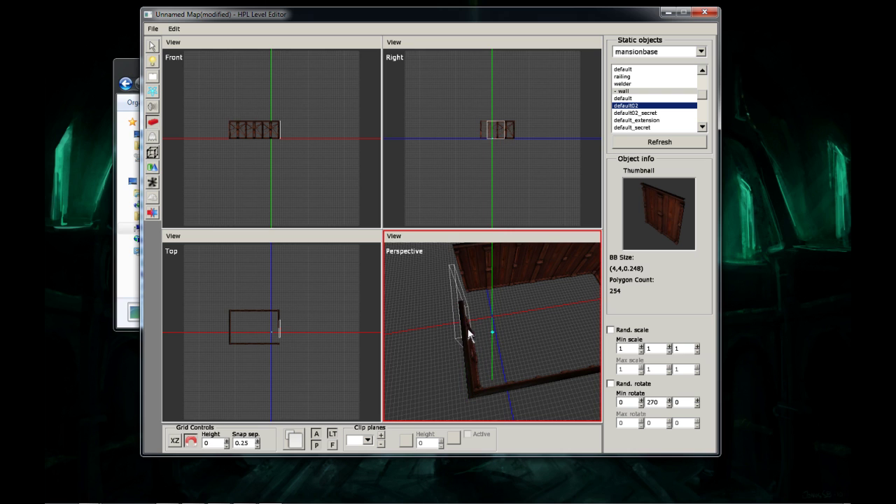
alt+middle_drag(466, 328, 472, 373)
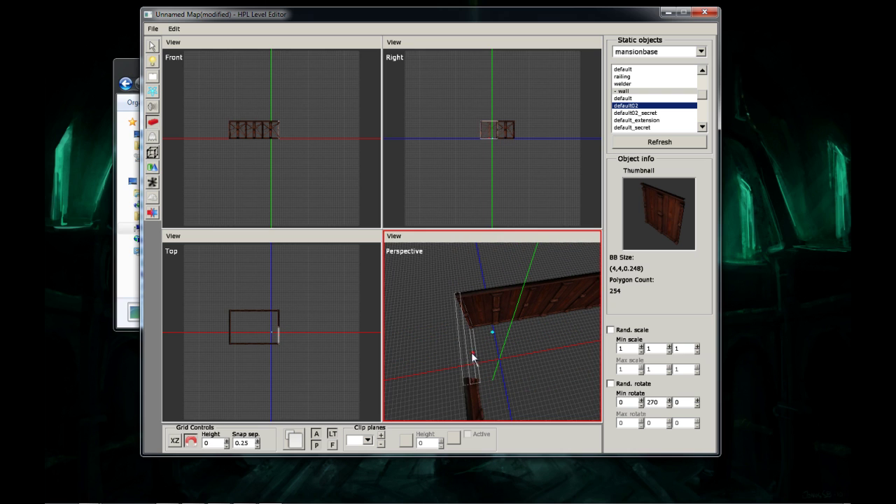
click(471, 352)
alt+drag(487, 354, 622, 298)
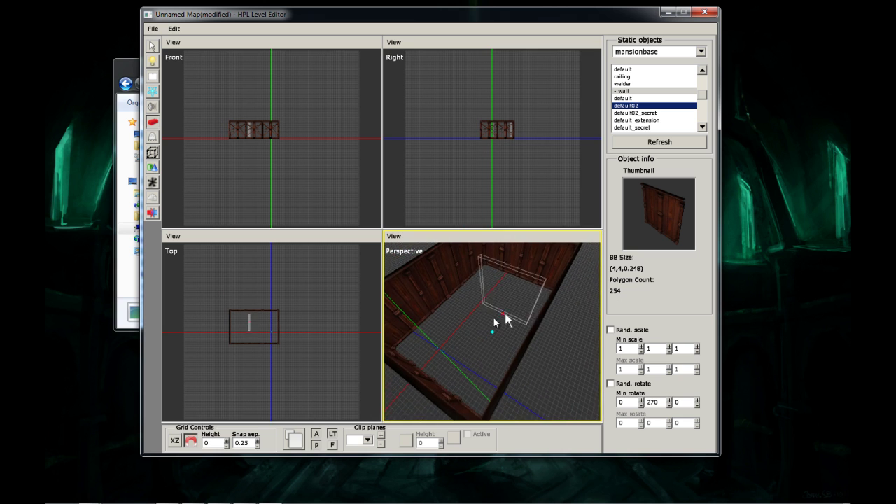
alt+drag(473, 322, 518, 315)
click(45, 388)
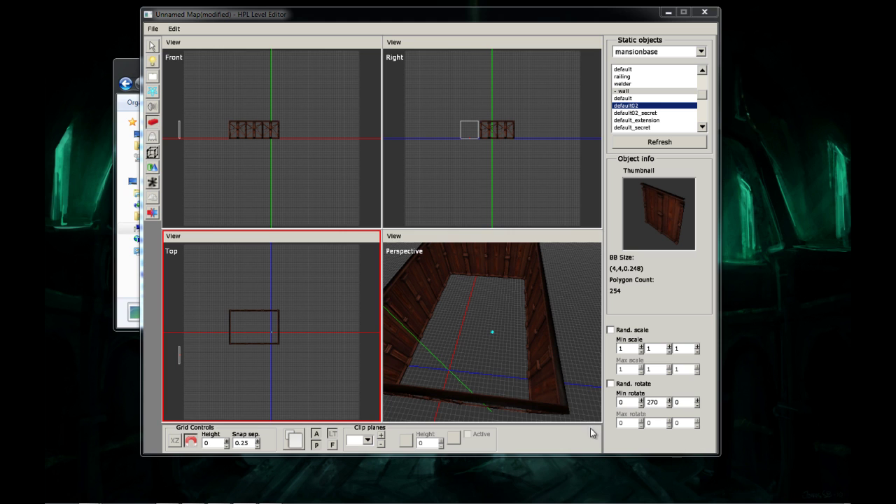
click(516, 368)
alt+drag(498, 354, 486, 325)
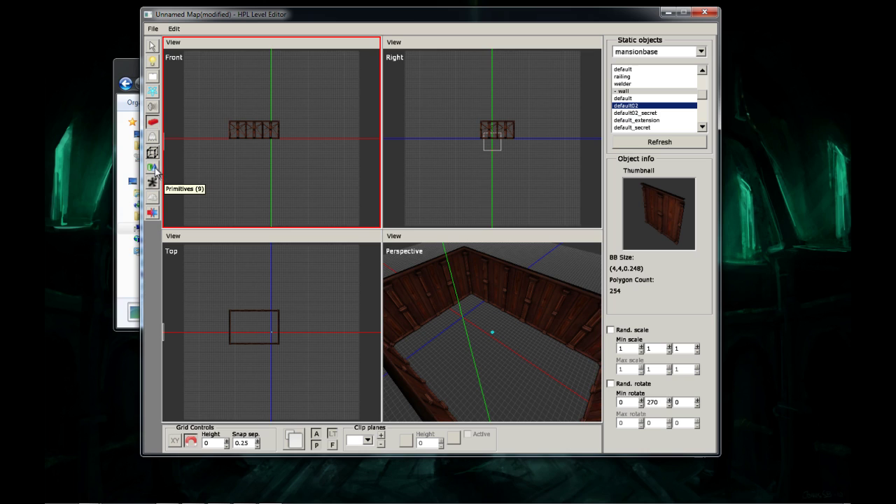
Step: Start a plane primitive and assign it the mansionbase_floor.mat material from the static_objects mansionbase floor folder
click(152, 169)
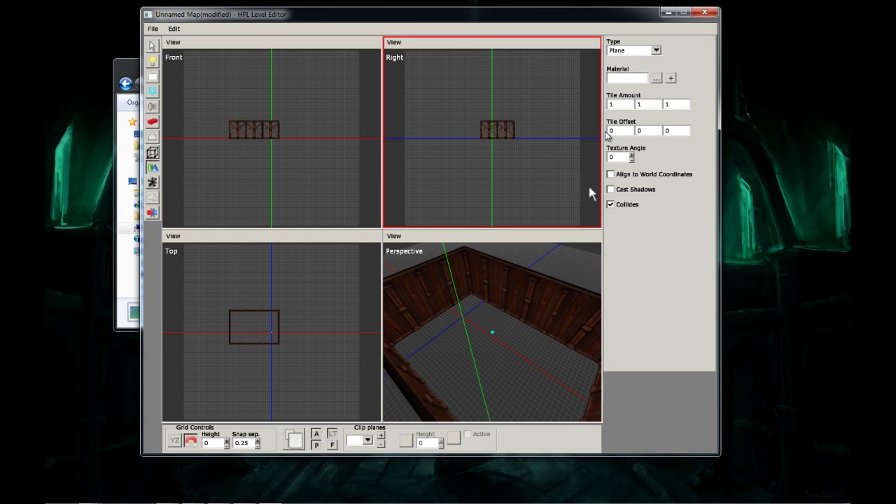
click(657, 78)
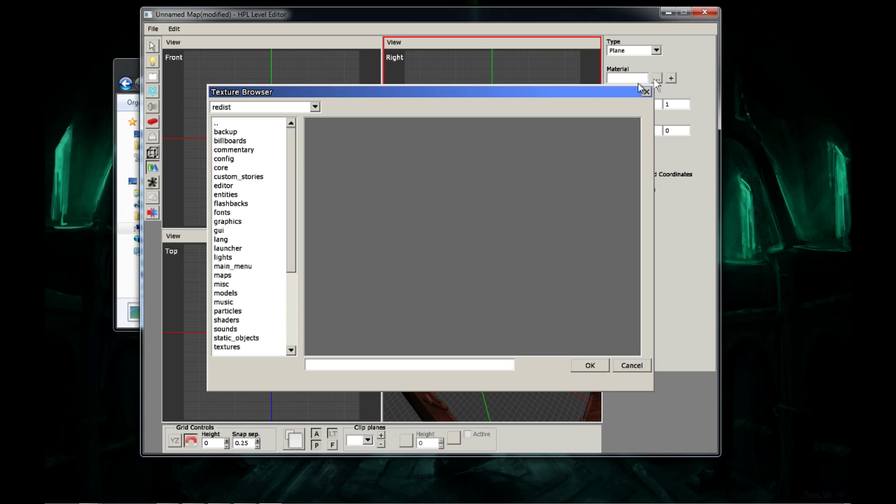
click(254, 177)
scroll(256, 196, down, 1)
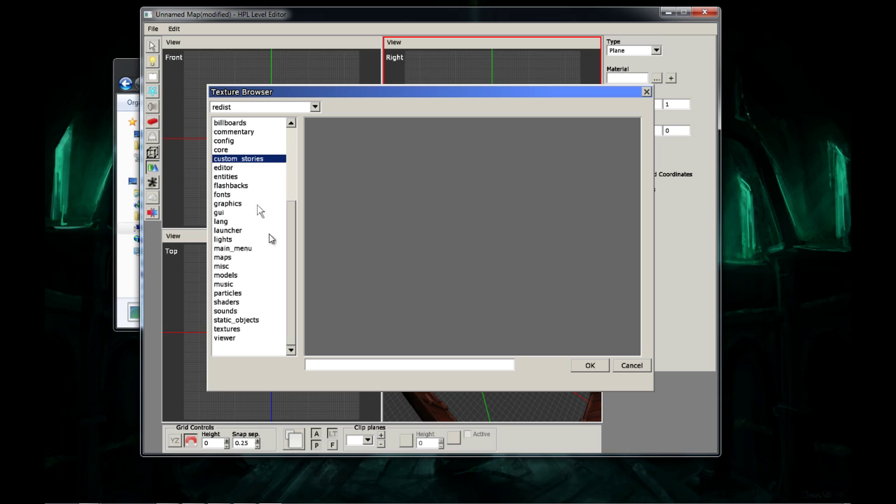
double_click(237, 322)
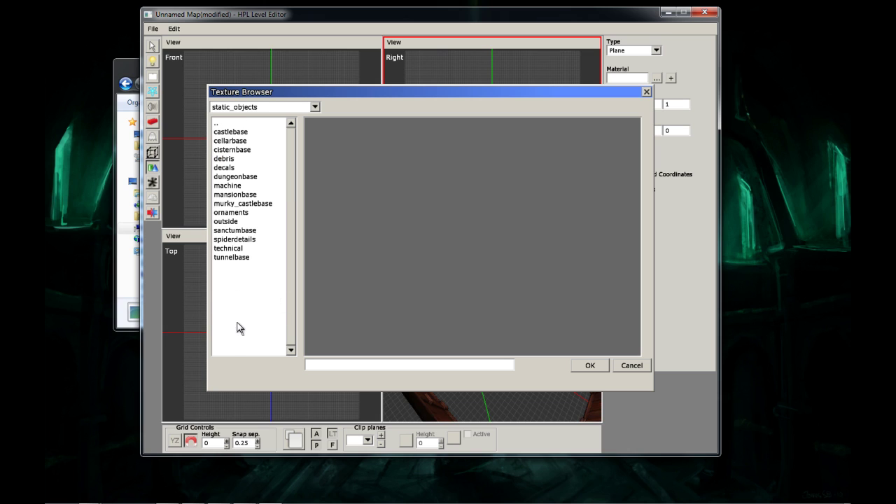
double_click(238, 195)
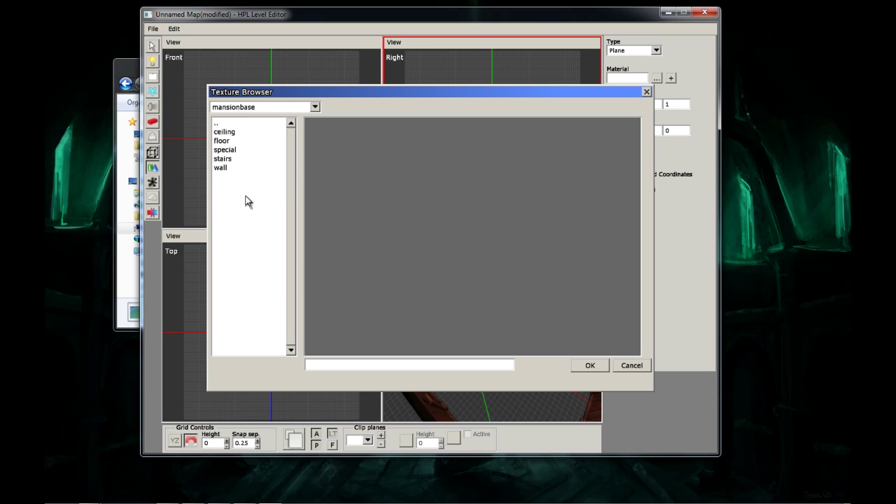
double_click(222, 140)
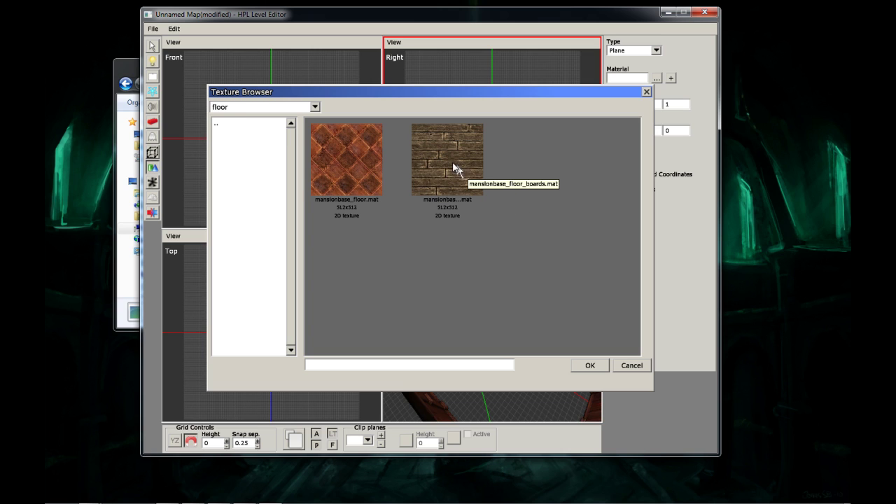
double_click(357, 177)
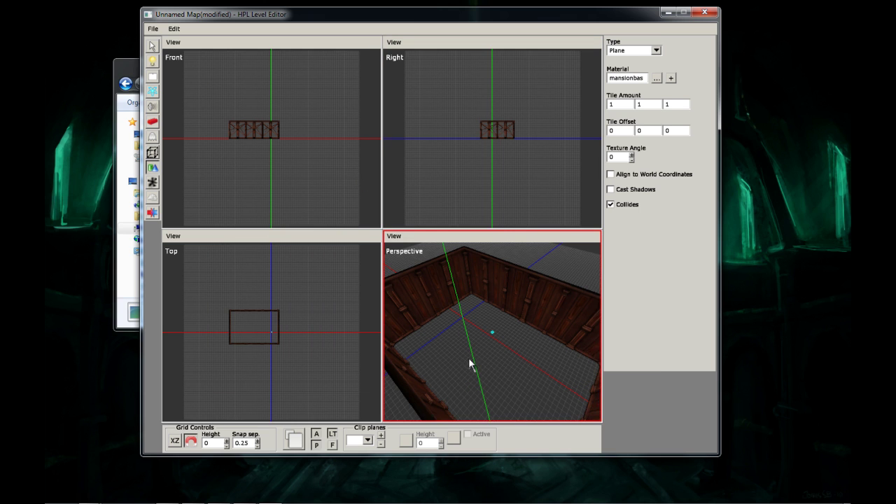
Step: Draw the floor plane from corner to corner across the room's footprint
middle_drag(444, 346, 470, 273)
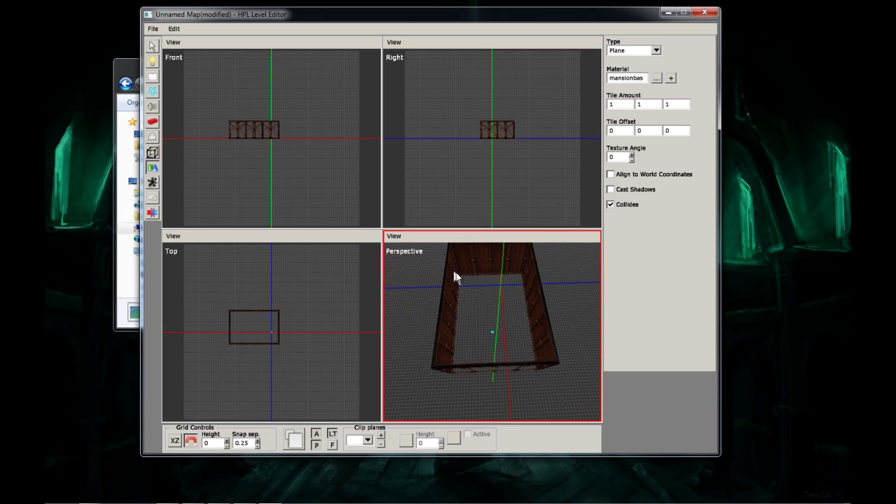
drag(456, 276, 546, 373)
middle_drag(508, 312, 475, 334)
scroll(519, 358, up, 3)
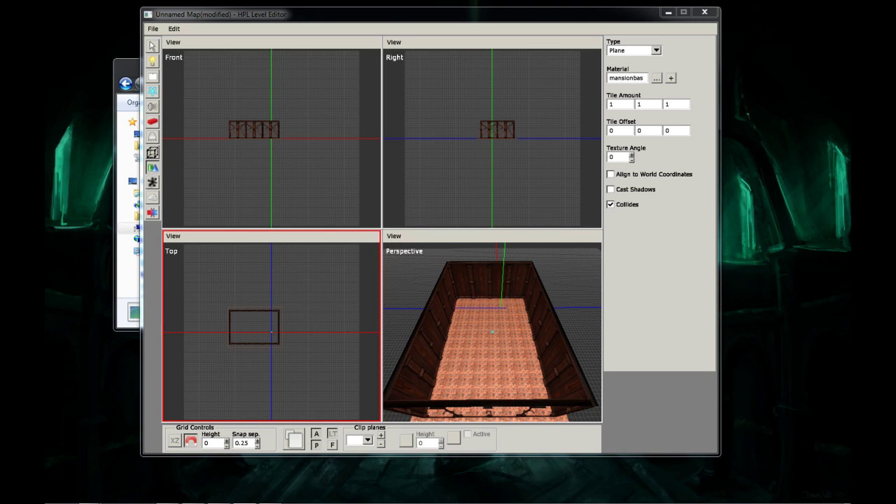
mouse_move(497, 343)
middle_down()
mouse_move(493, 287)
mouse_move(497, 343)
mouse_move(500, 329)
mouse_move(457, 326)
mouse_move(515, 325)
mouse_move(520, 357)
mouse_move(472, 340)
mouse_move(494, 336)
mouse_move(494, 324)
mouse_move(492, 343)
middle_up()
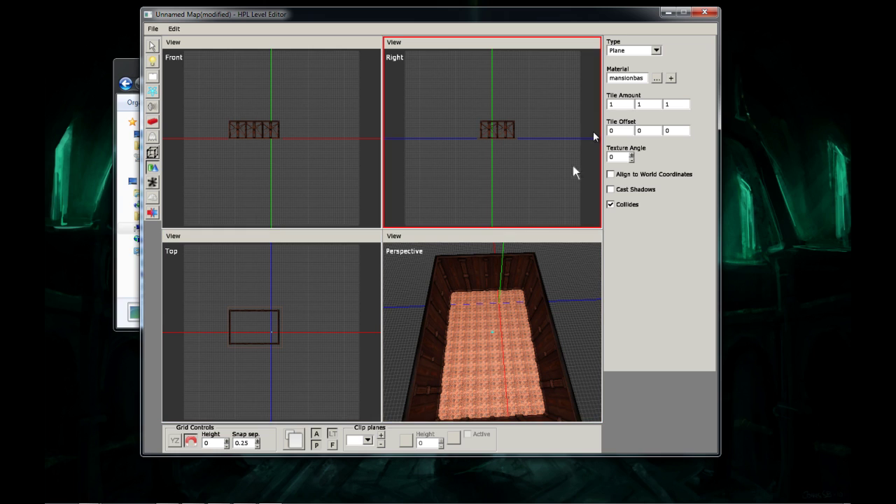
Step: Change the plane material to the brown wooden panel texture from the mansionbase ceiling folder
click(656, 77)
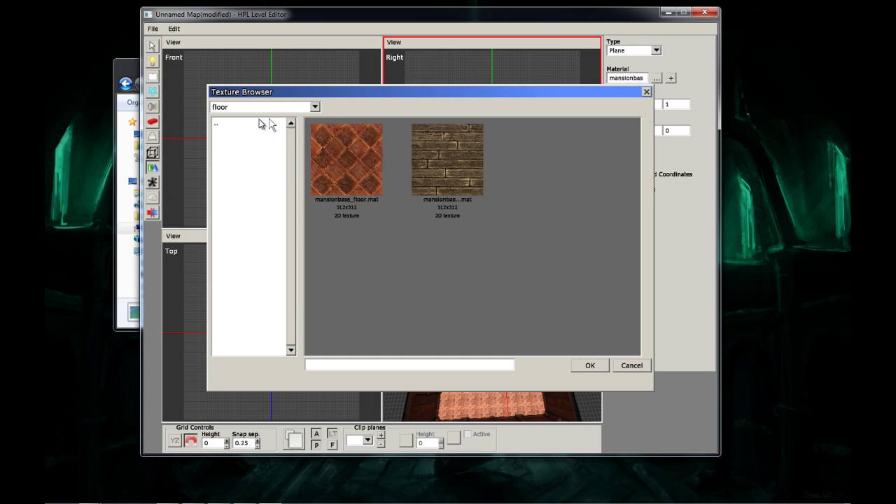
double_click(218, 126)
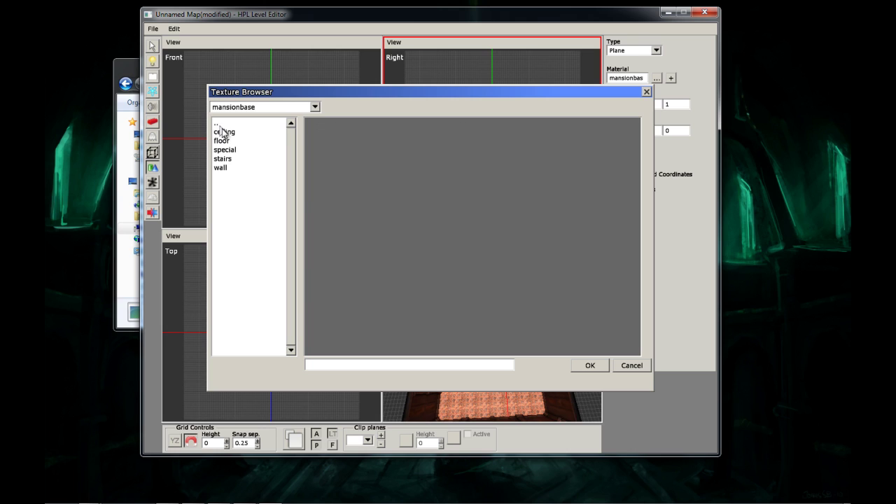
double_click(224, 132)
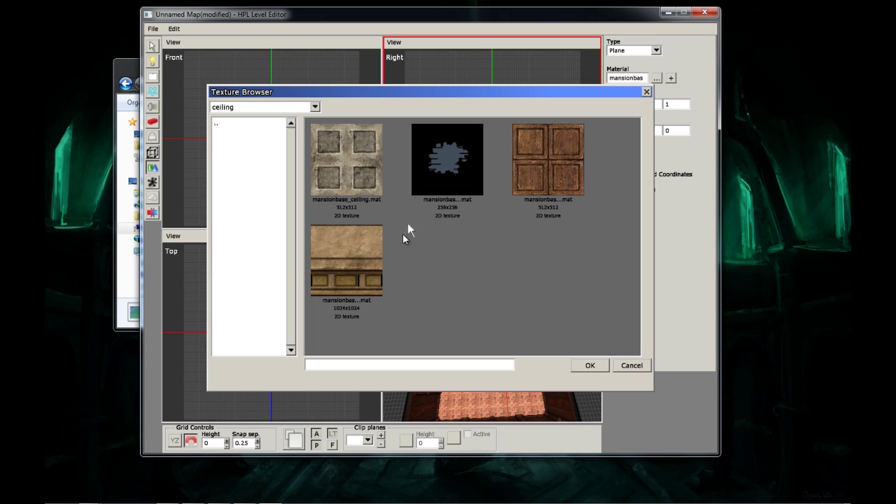
double_click(555, 165)
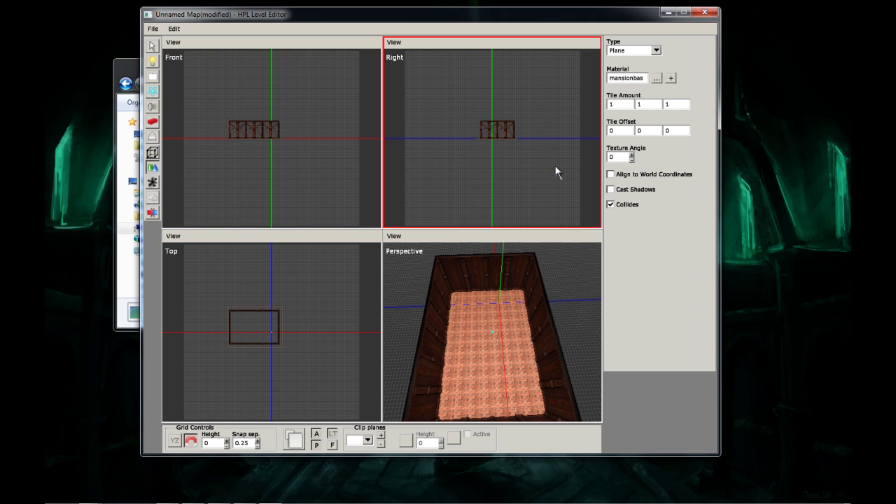
Step: Draw a second plane of about 13.5 by 10 units over the room, extending slightly past the walls
scroll(452, 313, down, 3)
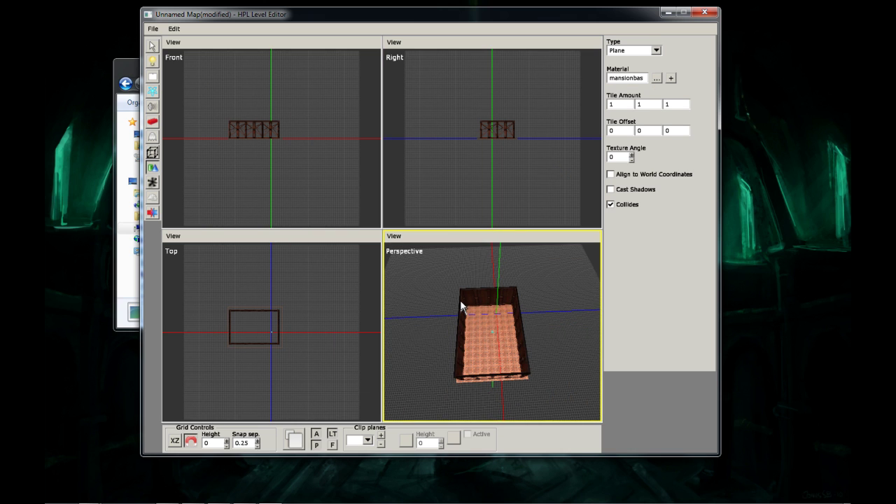
mouse_move(461, 301)
middle_down()
mouse_move(500, 341)
mouse_move(450, 293)
mouse_move(459, 309)
middle_up()
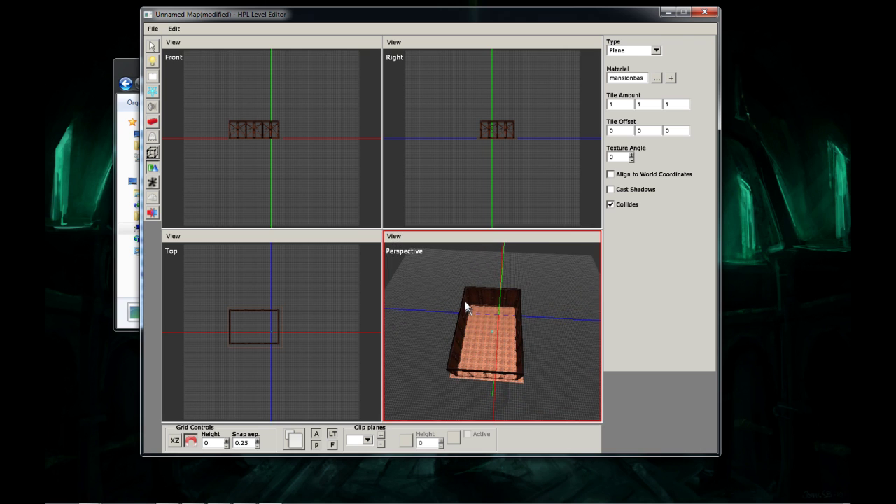
drag(467, 306, 528, 391)
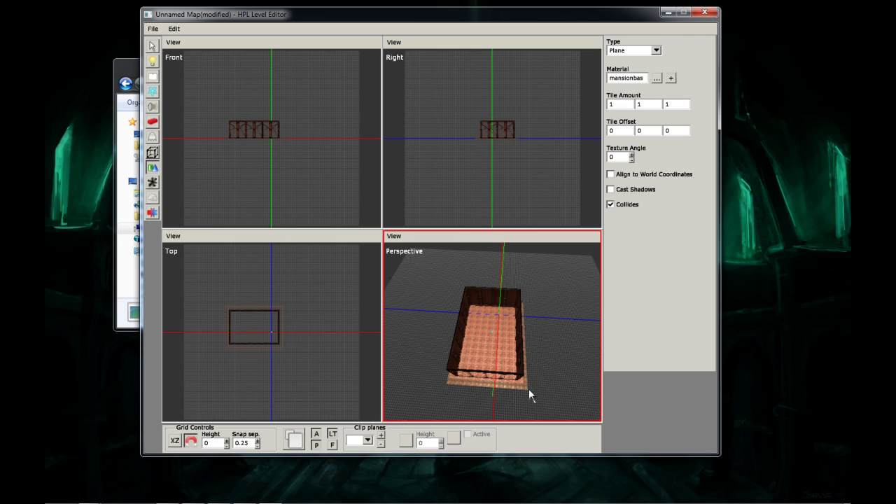
Step: Select the wooden ceiling plane and raise it to a Y position of 4, level with the wall tops
click(152, 47)
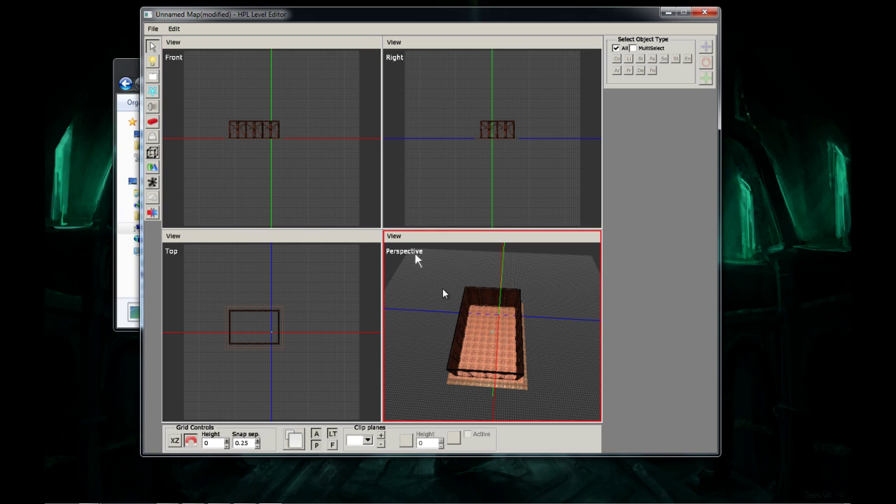
click(524, 386)
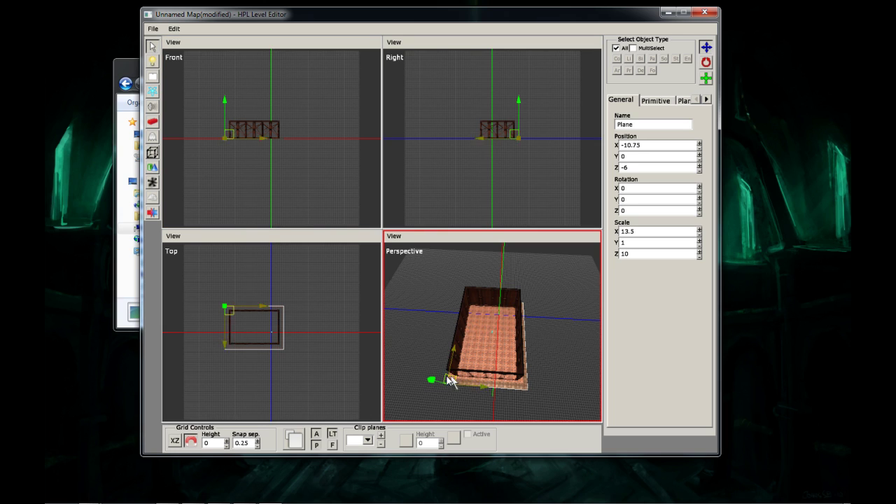
drag(430, 379, 407, 307)
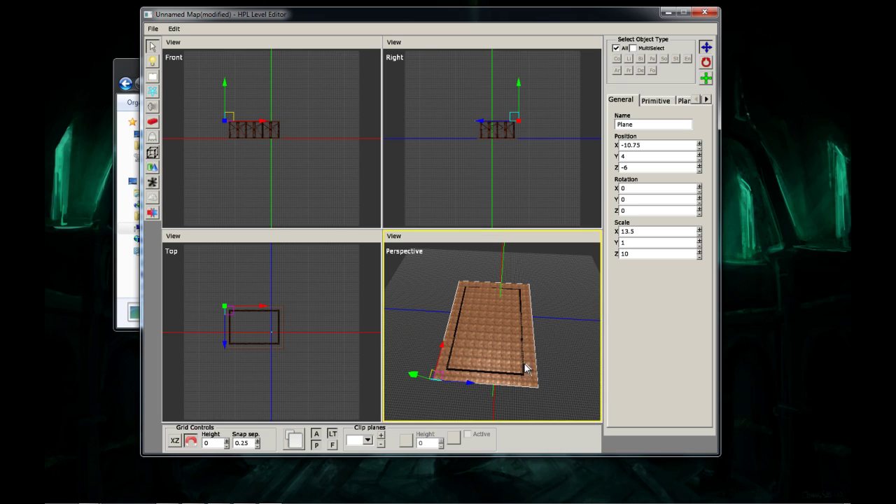
alt+drag(524, 366, 517, 340)
middle_drag(516, 341, 540, 355)
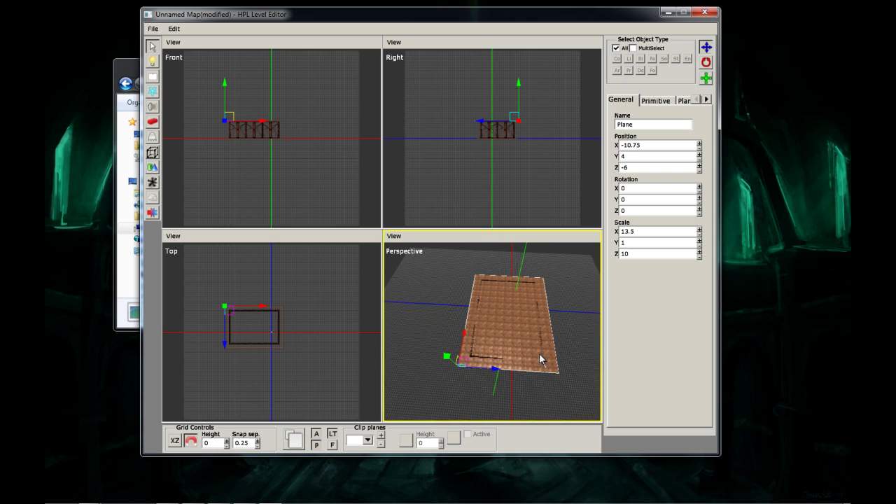
middle_drag(497, 320, 476, 313)
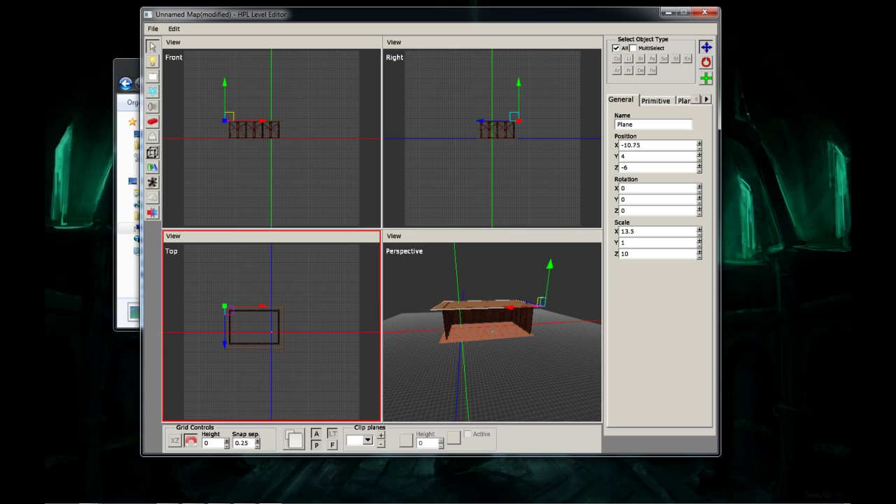
key(alt+Tab)
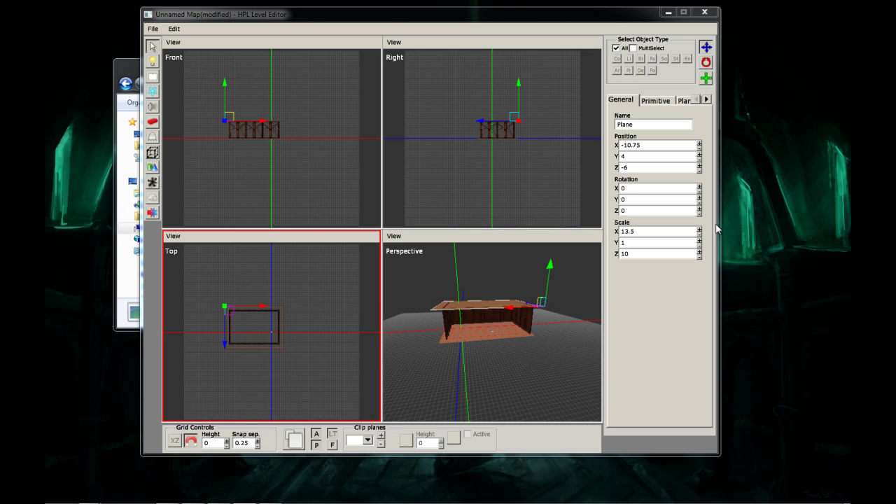
click(588, 326)
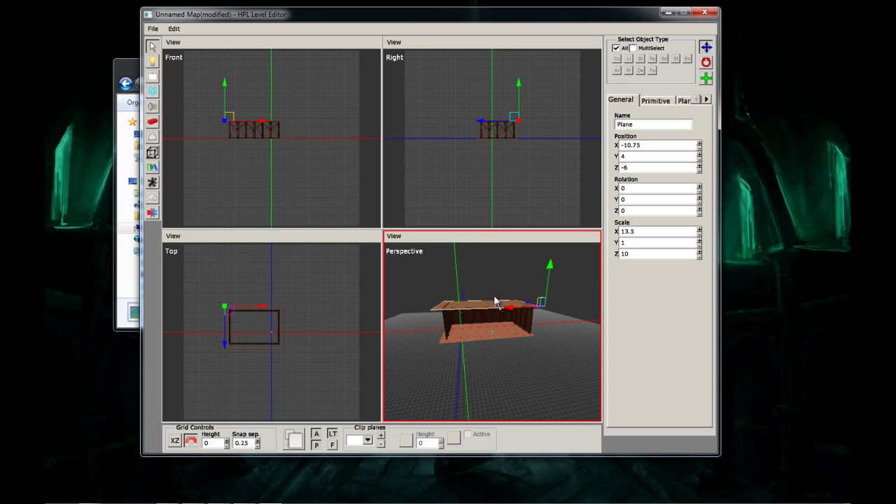
Step: Set the ceiling plane's Z rotation to -180 degrees so its textured side faces down
alt+right_drag(494, 296, 504, 367)
alt+right_drag(455, 383, 501, 326)
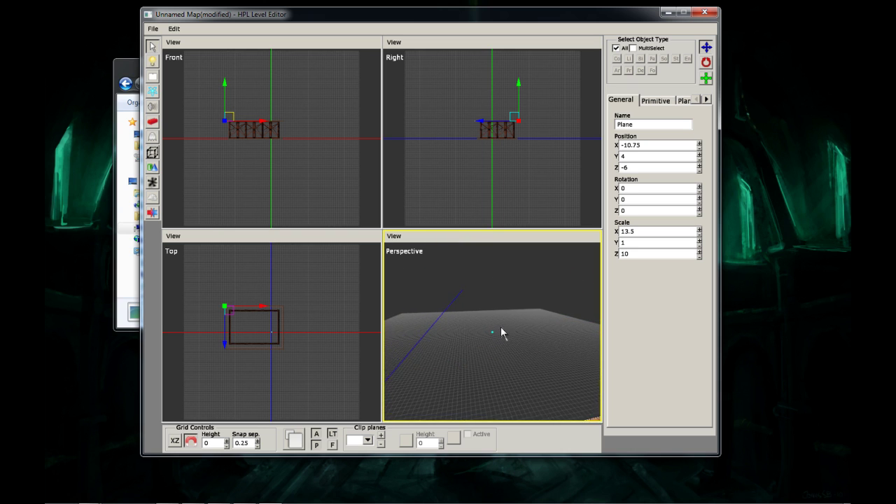
scroll(500, 336, down, 8)
scroll(488, 317, up, 3)
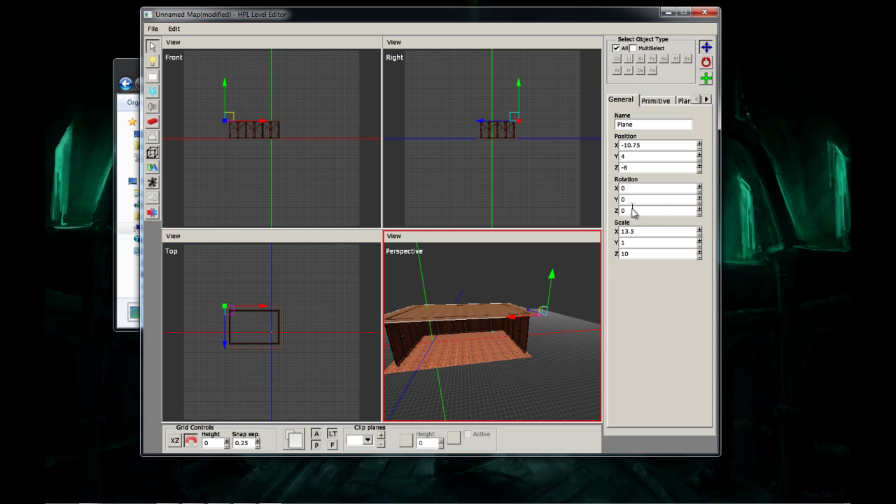
click(699, 215)
click(698, 215)
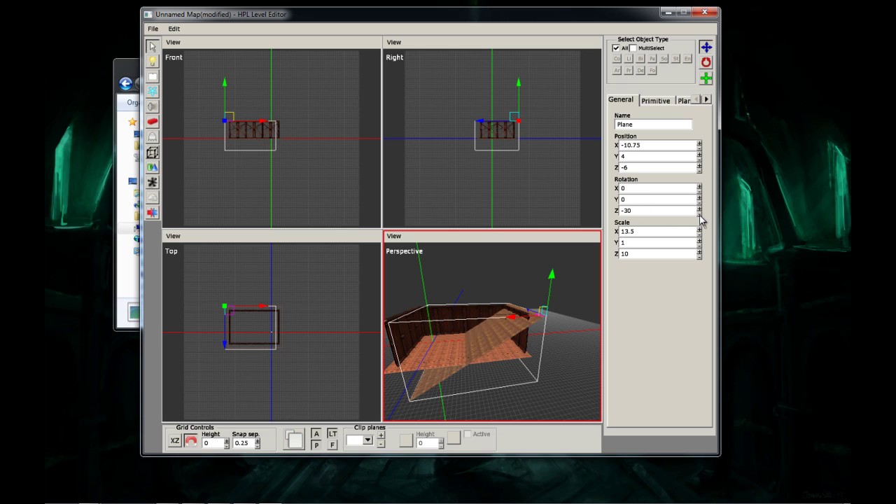
click(699, 215)
click(698, 215)
click(698, 214)
click(698, 215)
click(700, 215)
click(700, 215)
drag(699, 215, 699, 214)
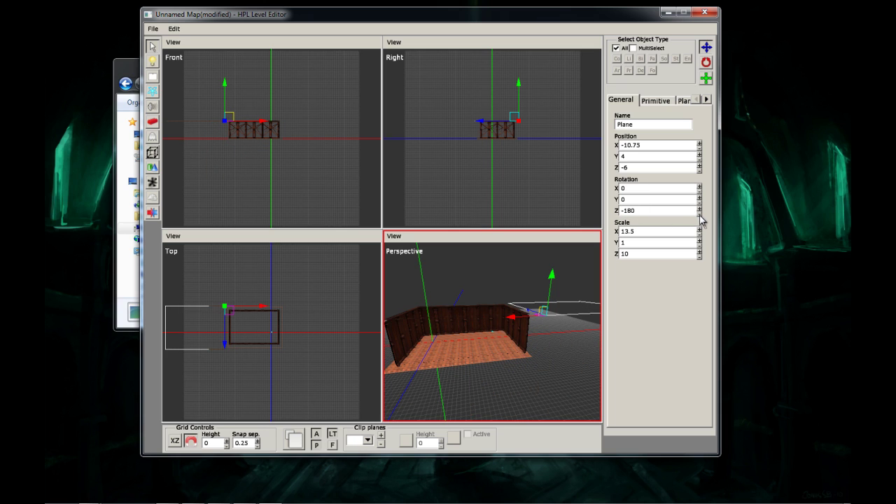
Step: Move the flipped ceiling plane along the X axis to X 2.75 so it covers the room again
click(516, 319)
click(544, 308)
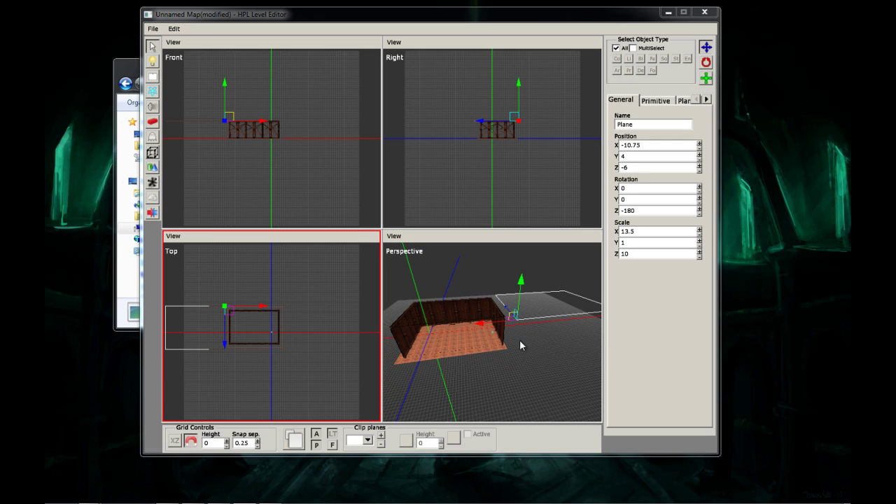
click(558, 292)
drag(492, 328, 371, 329)
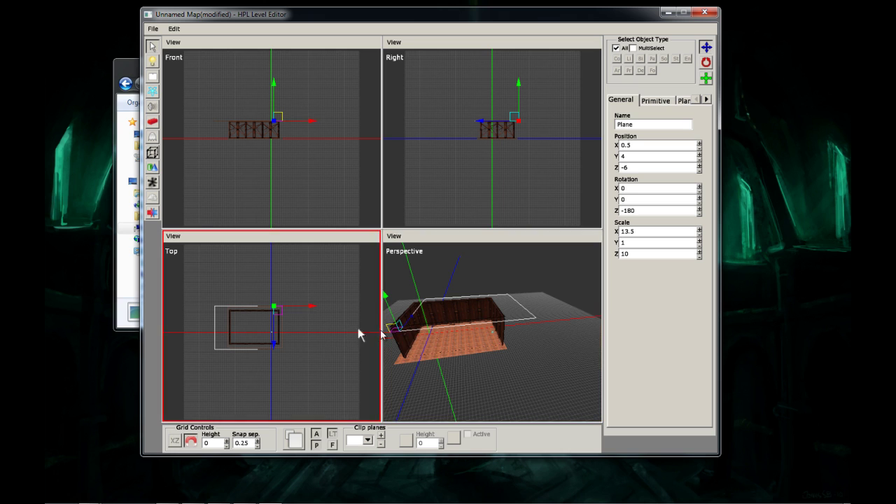
middle_drag(513, 348, 436, 342)
drag(425, 336, 400, 333)
Step: Enlarge the Perspective viewport to examine the room's walls, floor and ceiling, then restore the four-viewport layout
alt+drag(504, 325, 406, 366)
middle_drag(406, 361, 502, 344)
key(space)
alt+drag(423, 304, 411, 320)
scroll(389, 294, up, 5)
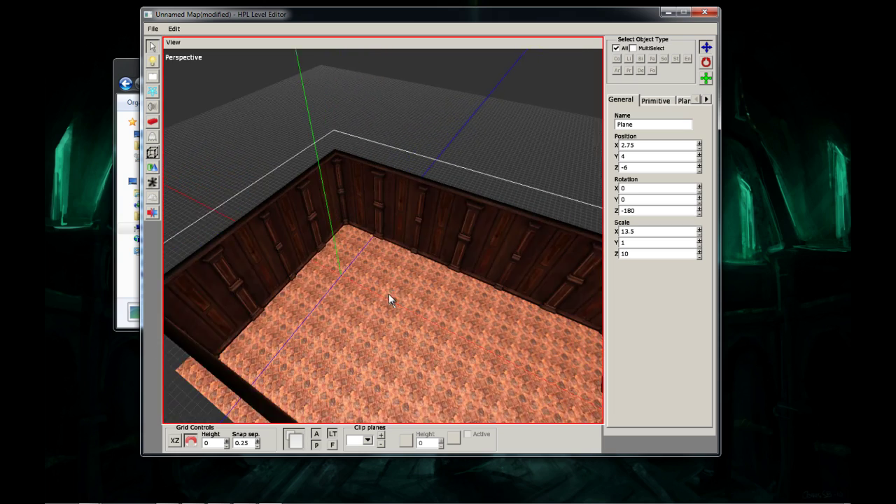
middle_drag(381, 295, 419, 252)
alt+drag(412, 257, 384, 252)
key(space)
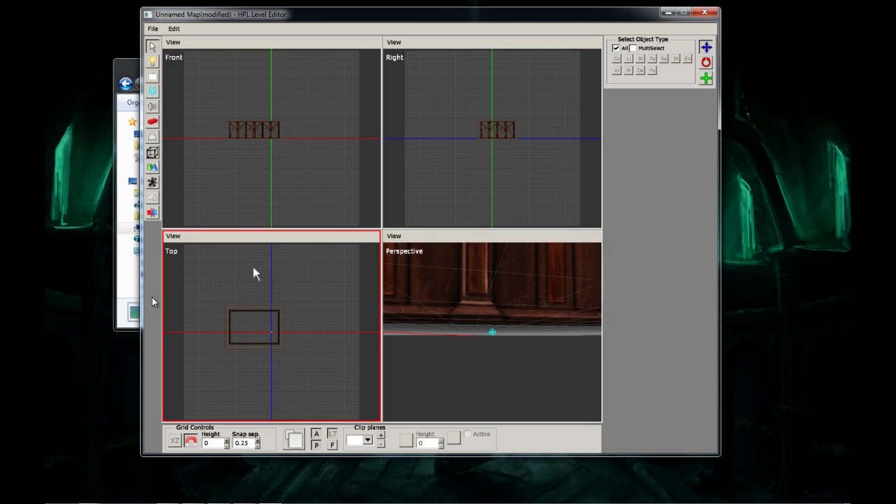